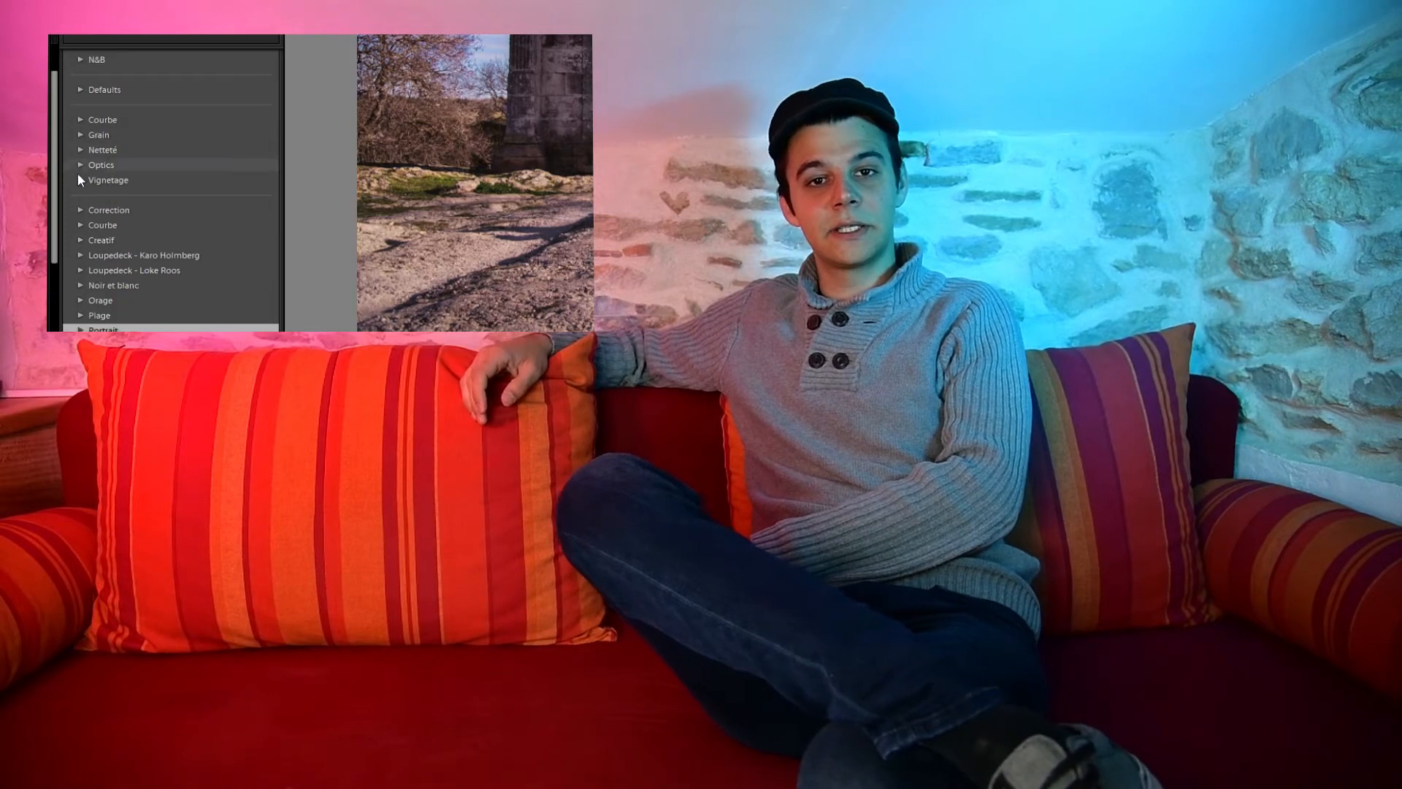
click(78, 211)
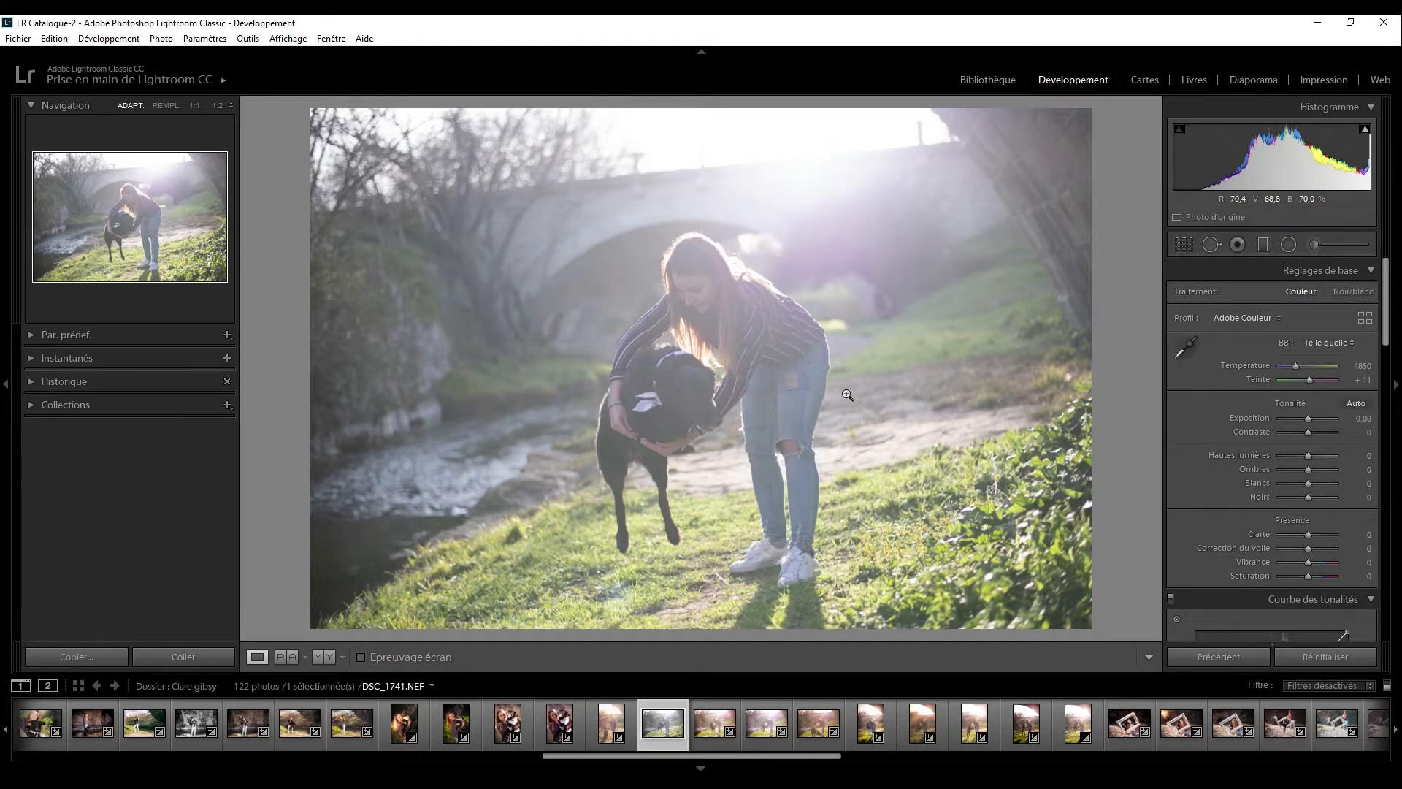
Lift the black point of the RGB tone curve to about 4.3 % and add a point near the curve's middle.
scroll(1319, 551, down, 3)
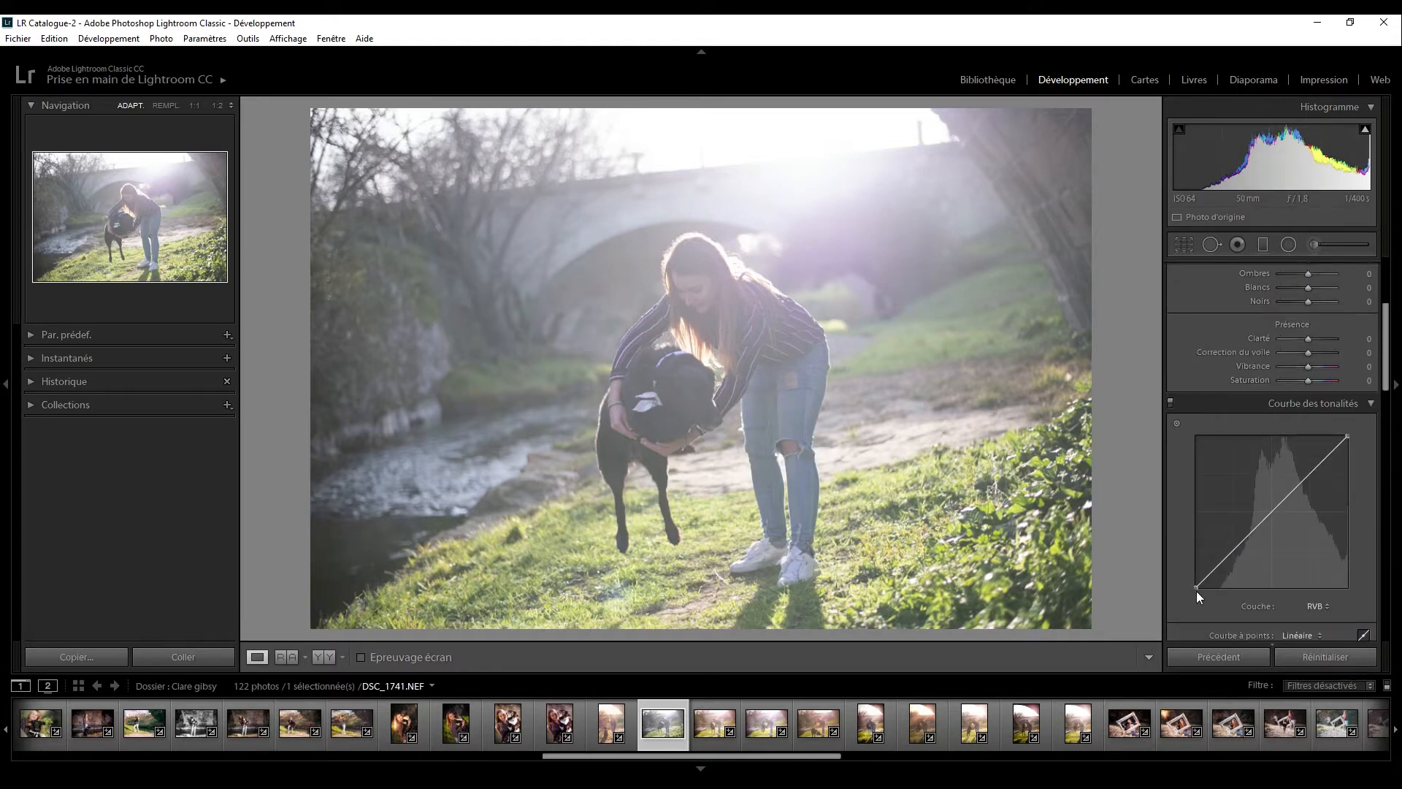
drag(1193, 584, 1189, 583)
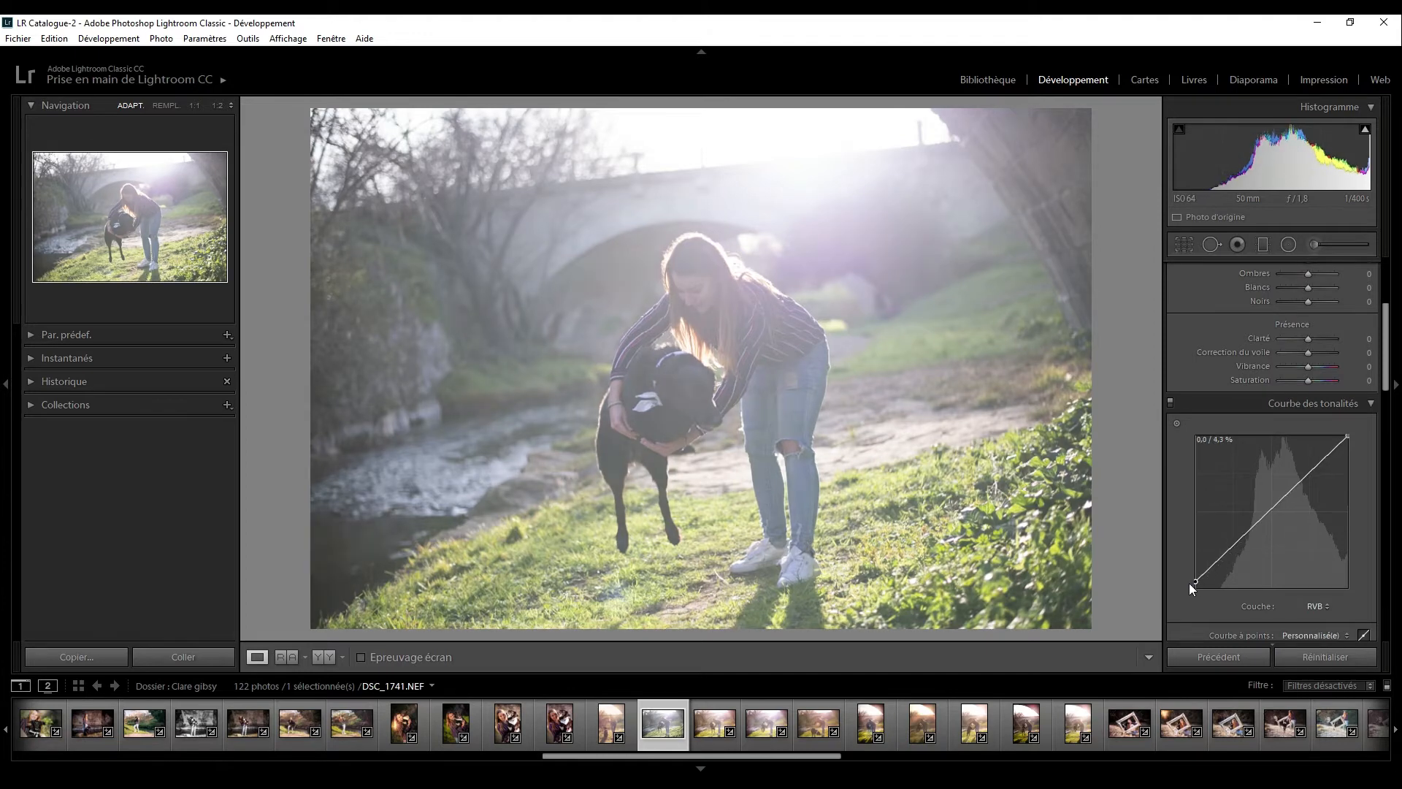
click(1269, 506)
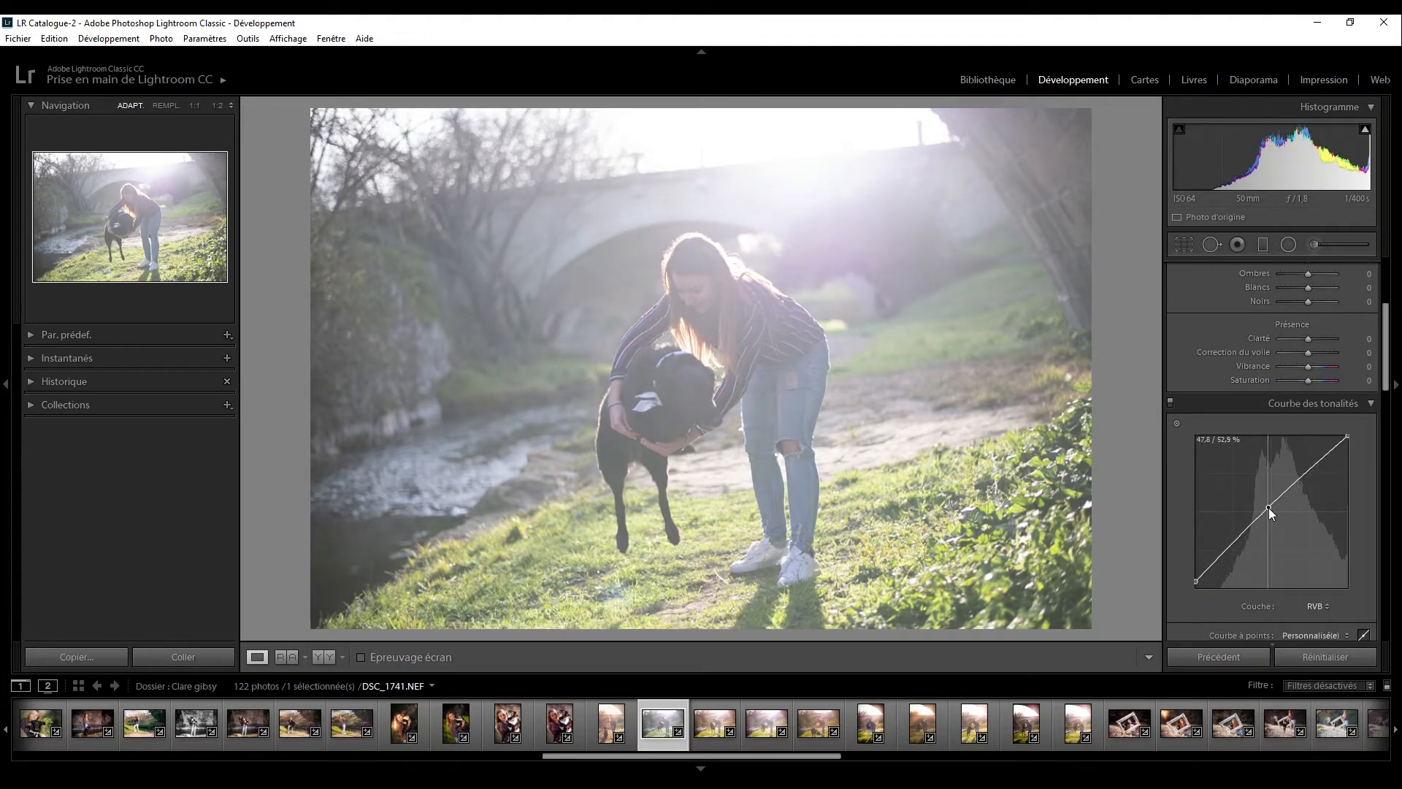
click(1371, 406)
click(1373, 425)
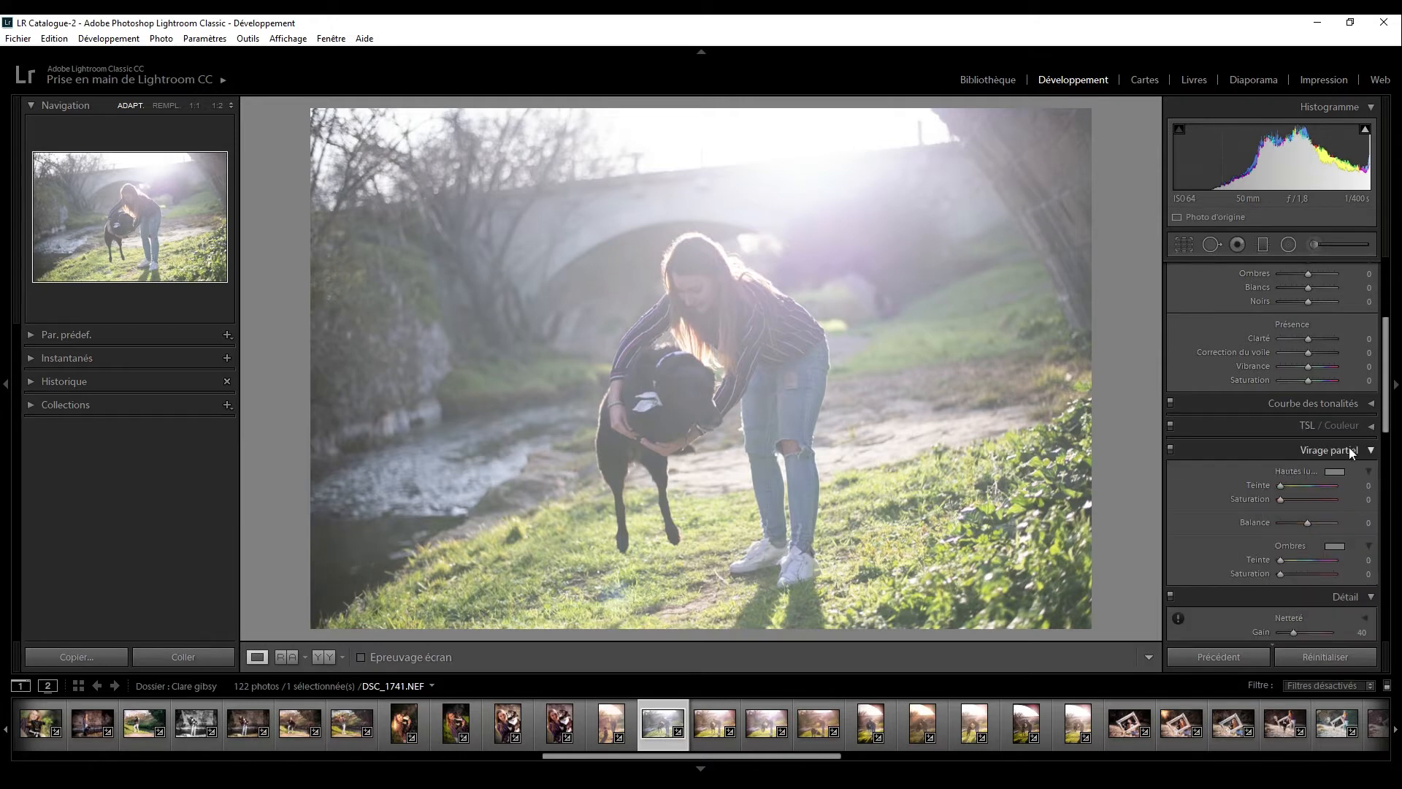
Apply split toning with highlights at hue 44, saturation 34, and shadows at hue 277, saturation 11.
scroll(1351, 447, down, 3)
mouse_move(1282, 396)
mouse_down()
mouse_move(1305, 417)
mouse_move(1286, 400)
mouse_up()
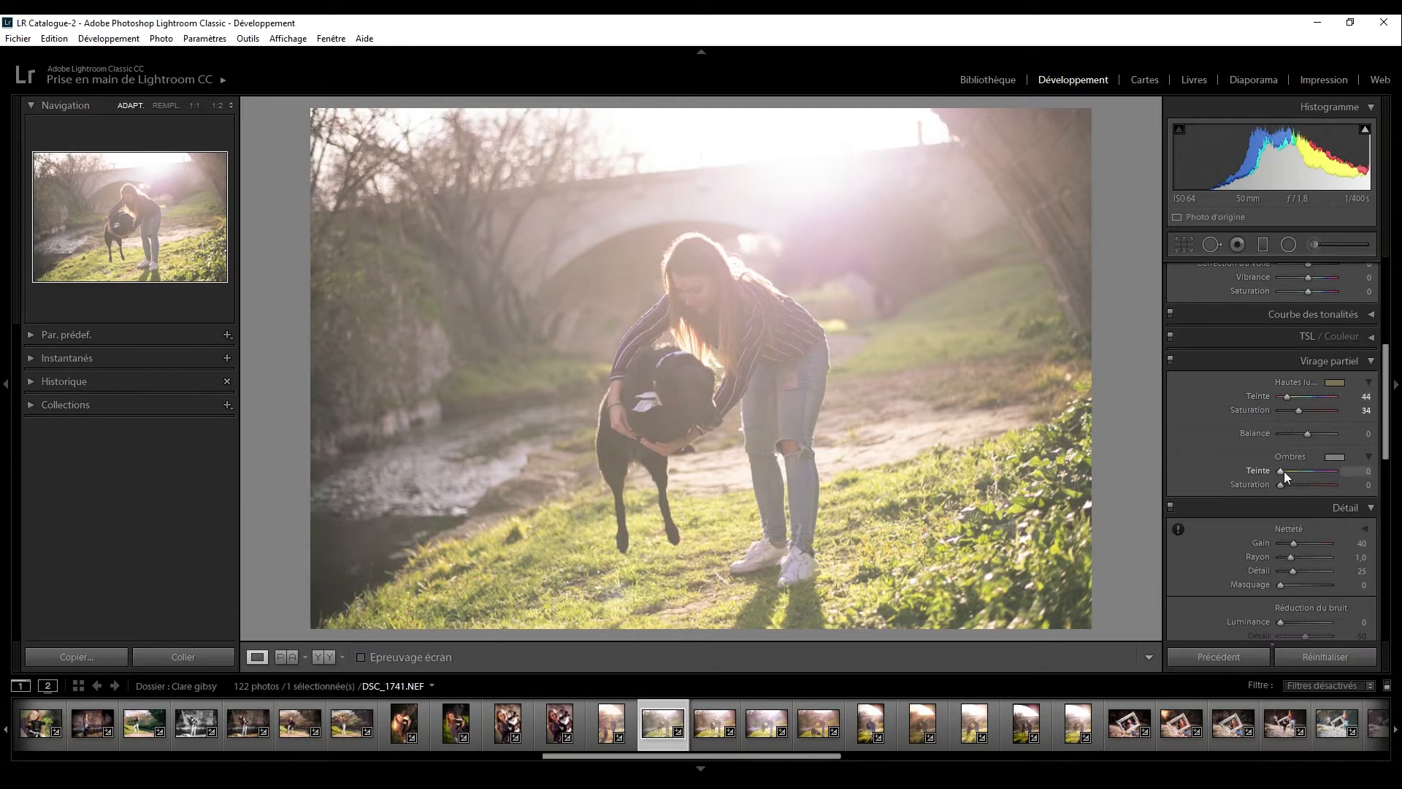
drag(1281, 470, 1321, 471)
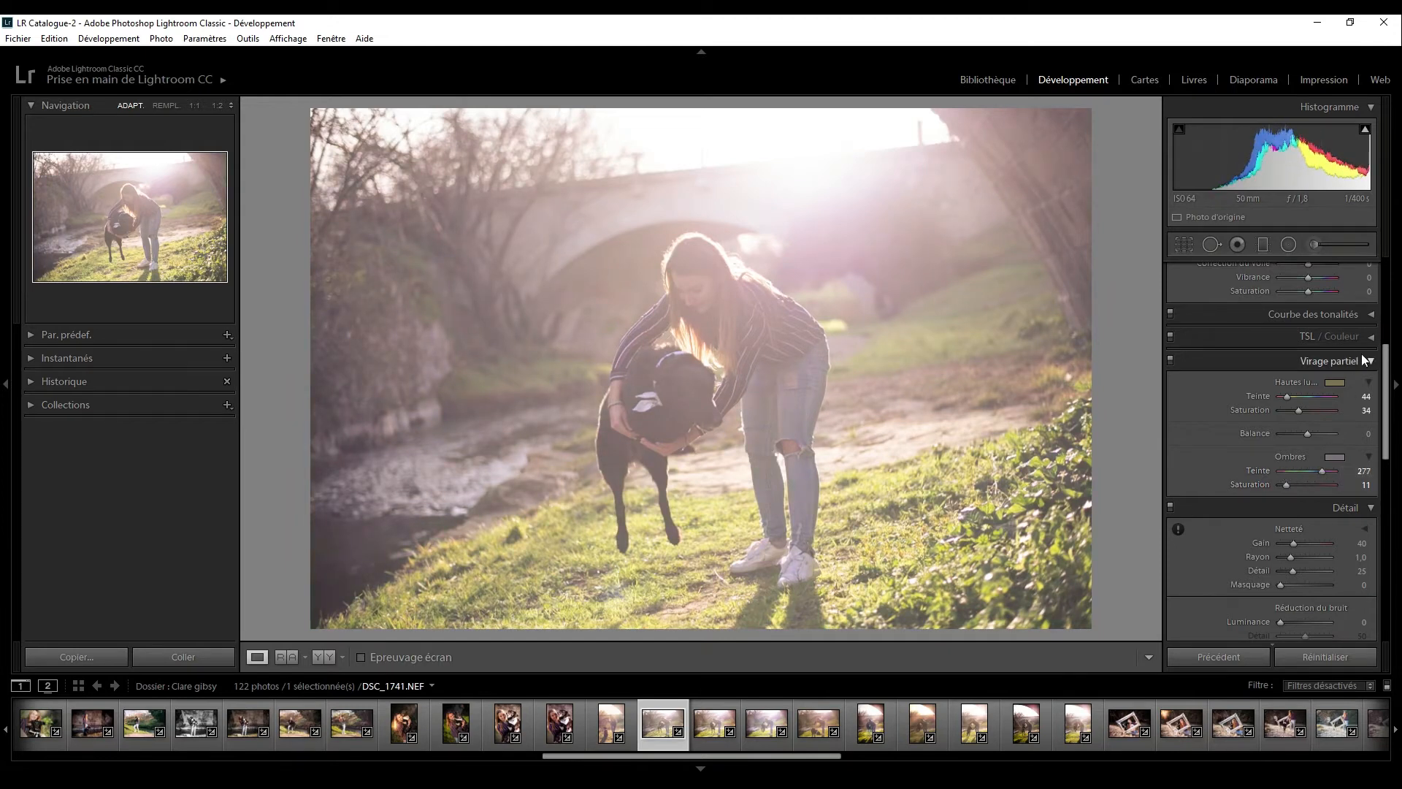
click(1358, 367)
In the basic adjustments, set temperature to 5333, contrast +23, highlights +33, shadows +39, whites −12 and blacks −33.
scroll(1360, 371, up, 5)
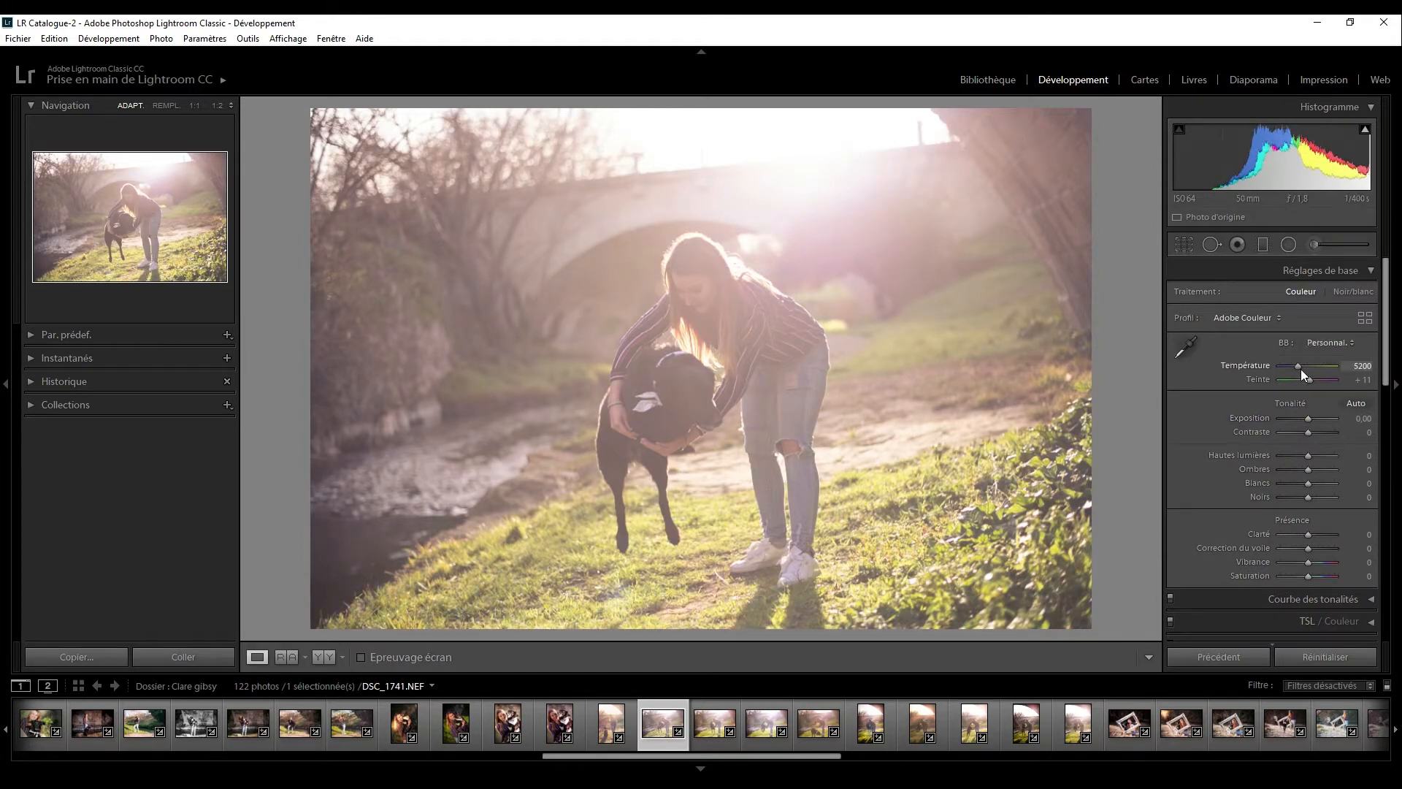
drag(1301, 369, 1302, 369)
drag(1308, 435, 1313, 436)
drag(1309, 497, 1299, 504)
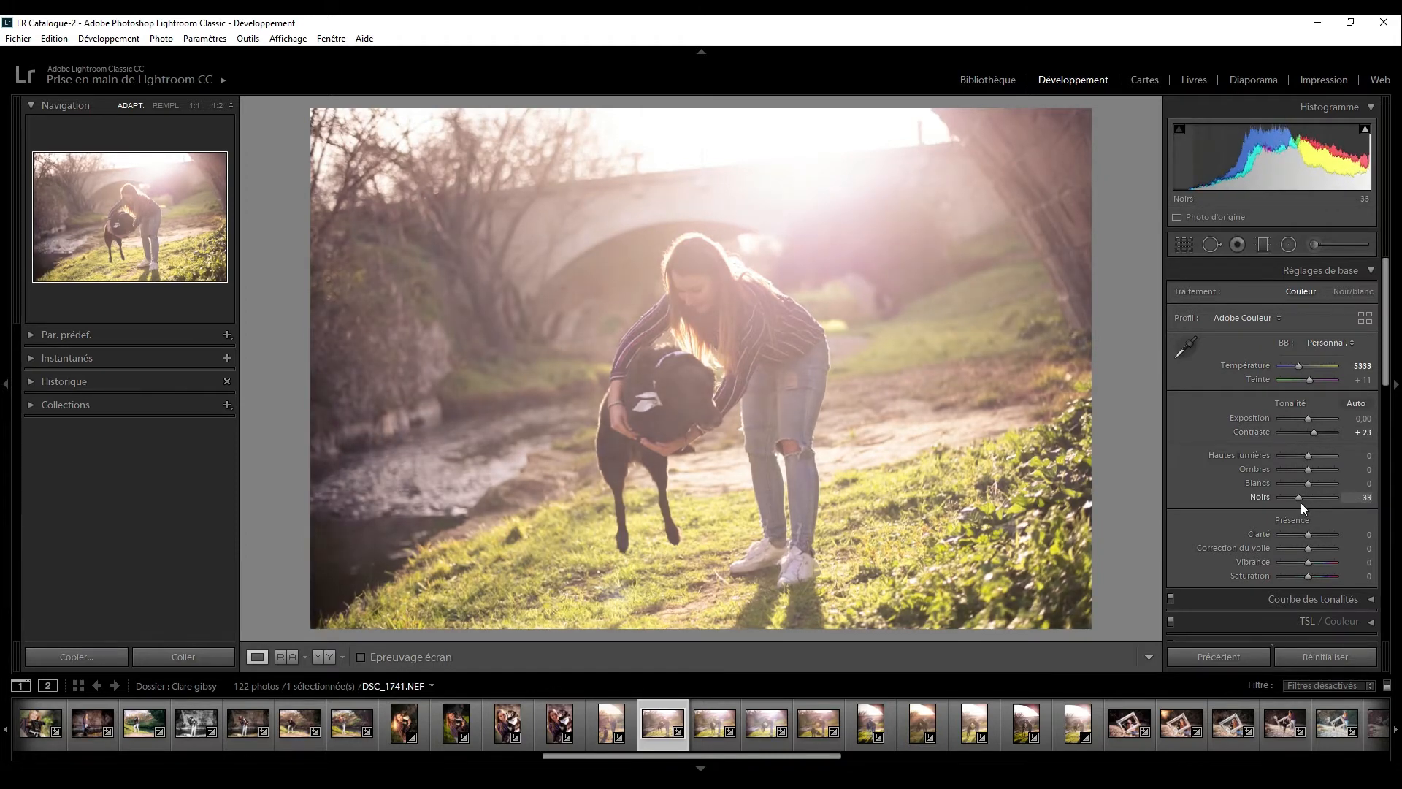
mouse_move(1308, 482)
mouse_down()
mouse_move(1293, 480)
mouse_move(1316, 475)
mouse_up()
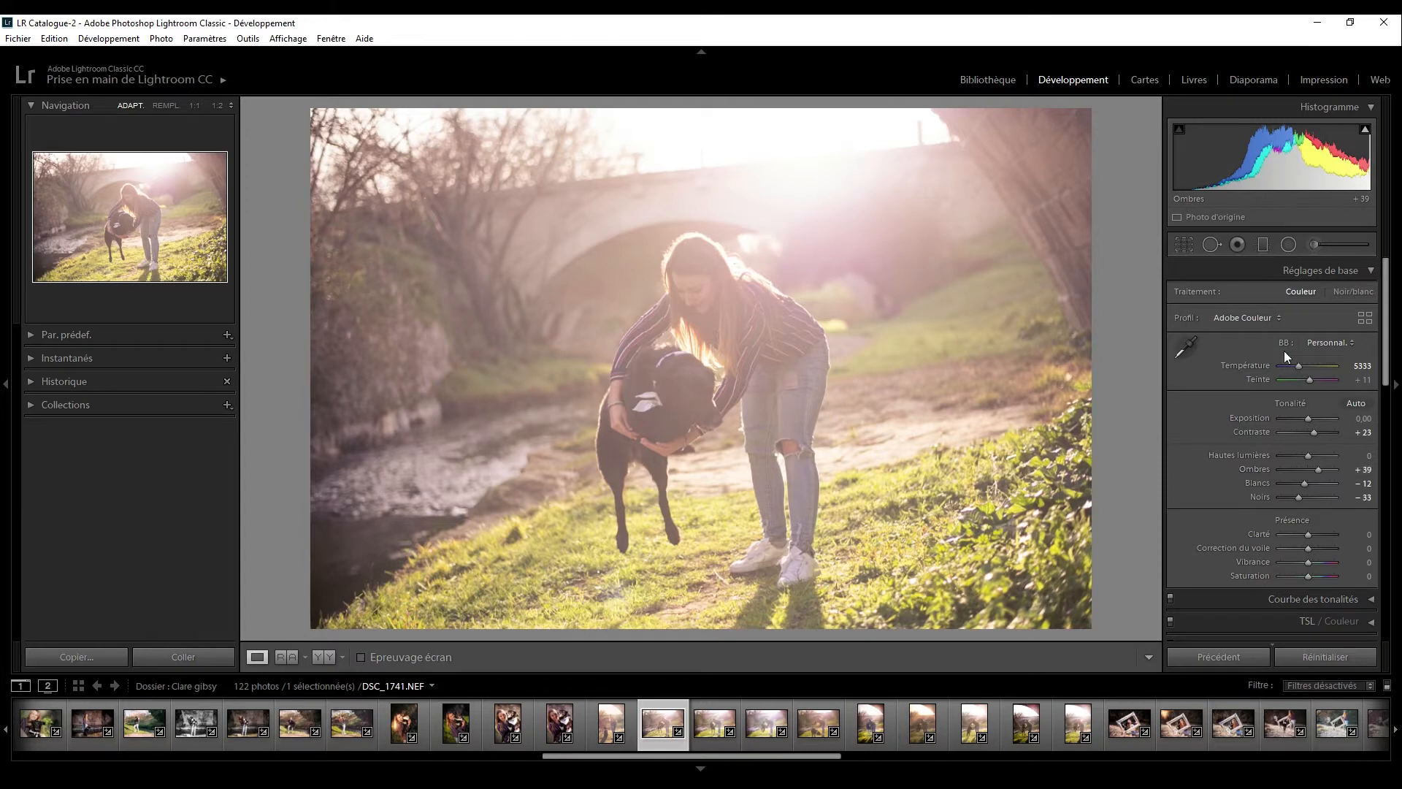
drag(1308, 453, 1318, 460)
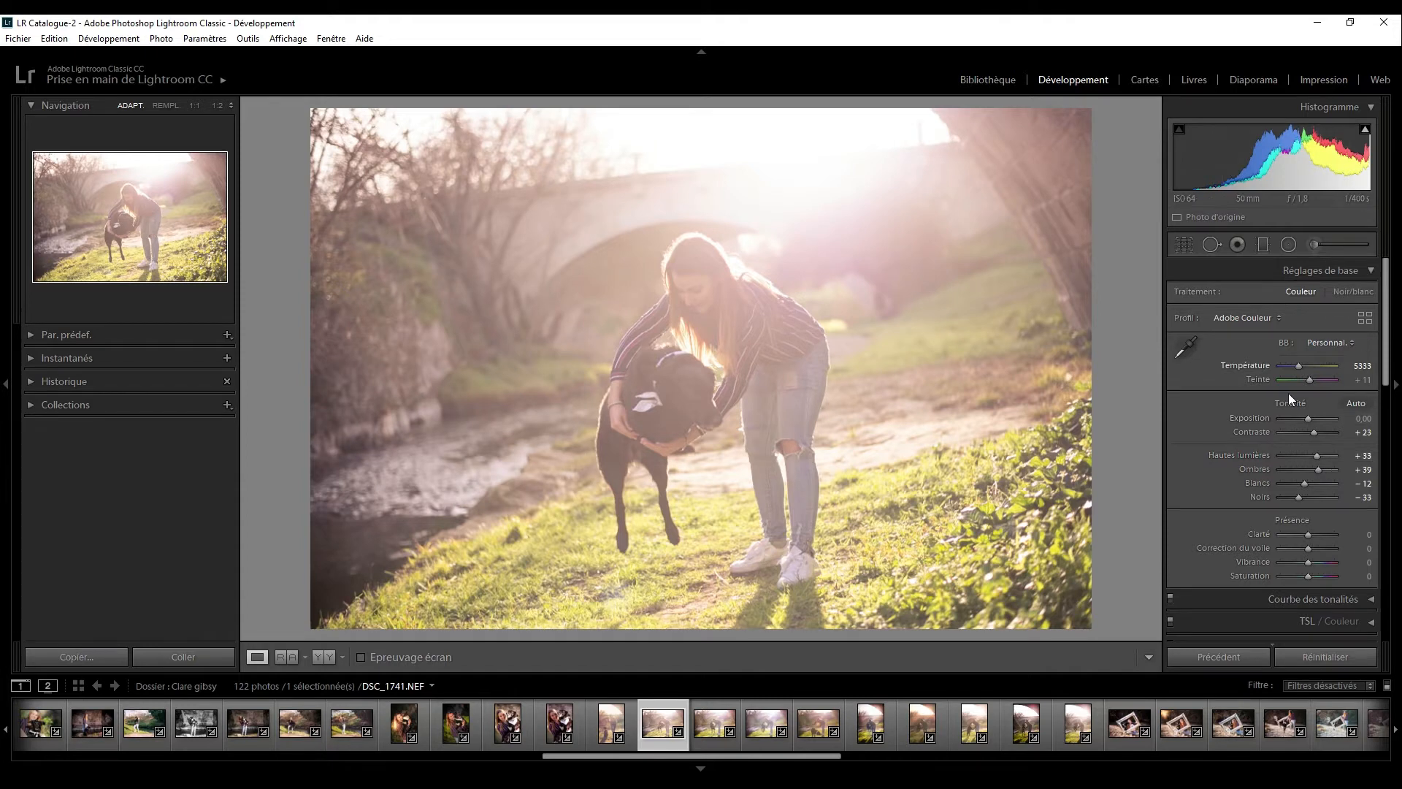
scroll(1317, 471, down, 3)
scroll(1344, 512, up, 3)
click(1289, 247)
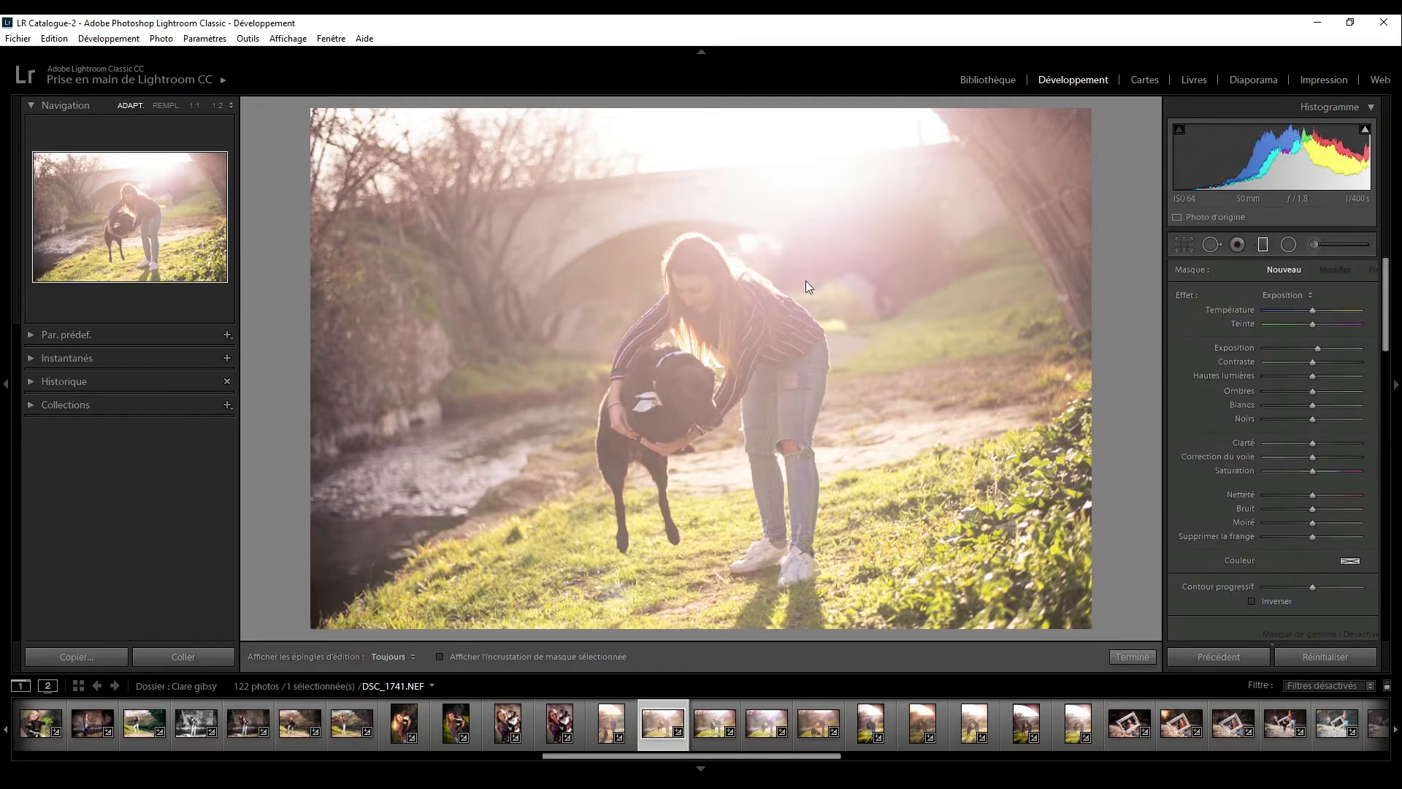
key(m)
drag(311, 319, 603, 228)
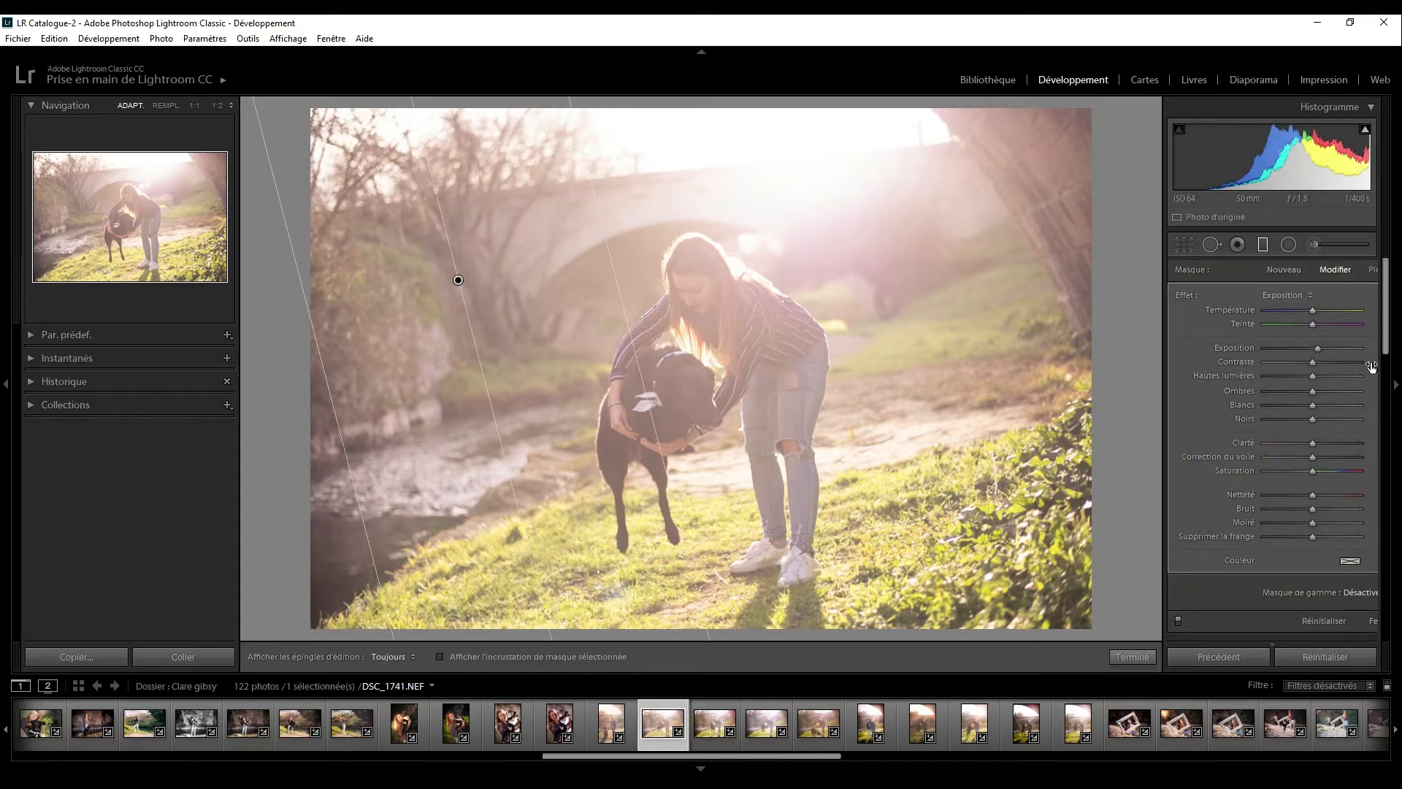
click(1349, 560)
click(1219, 608)
drag(1223, 648, 1233, 649)
click(1151, 592)
drag(458, 280, 412, 358)
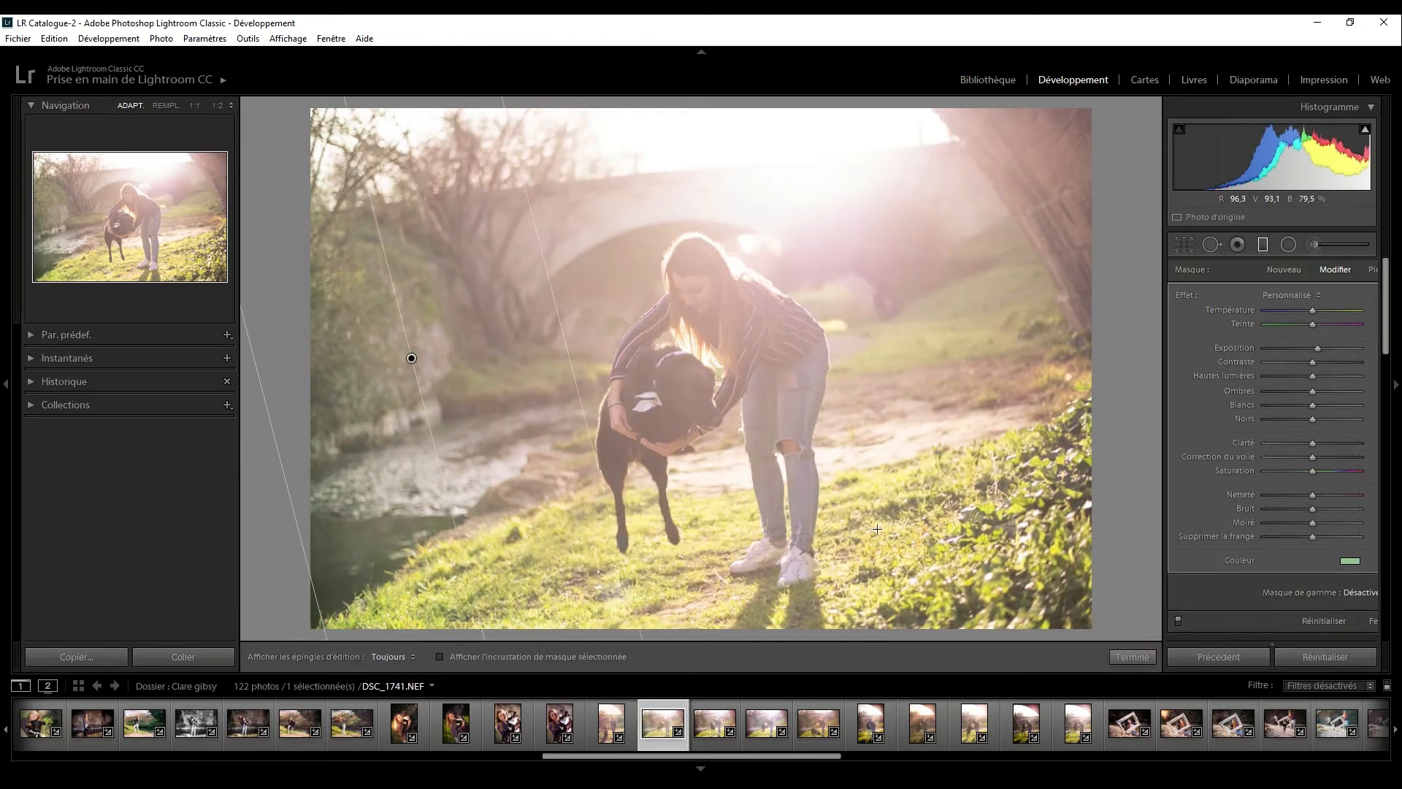
key(Delete)
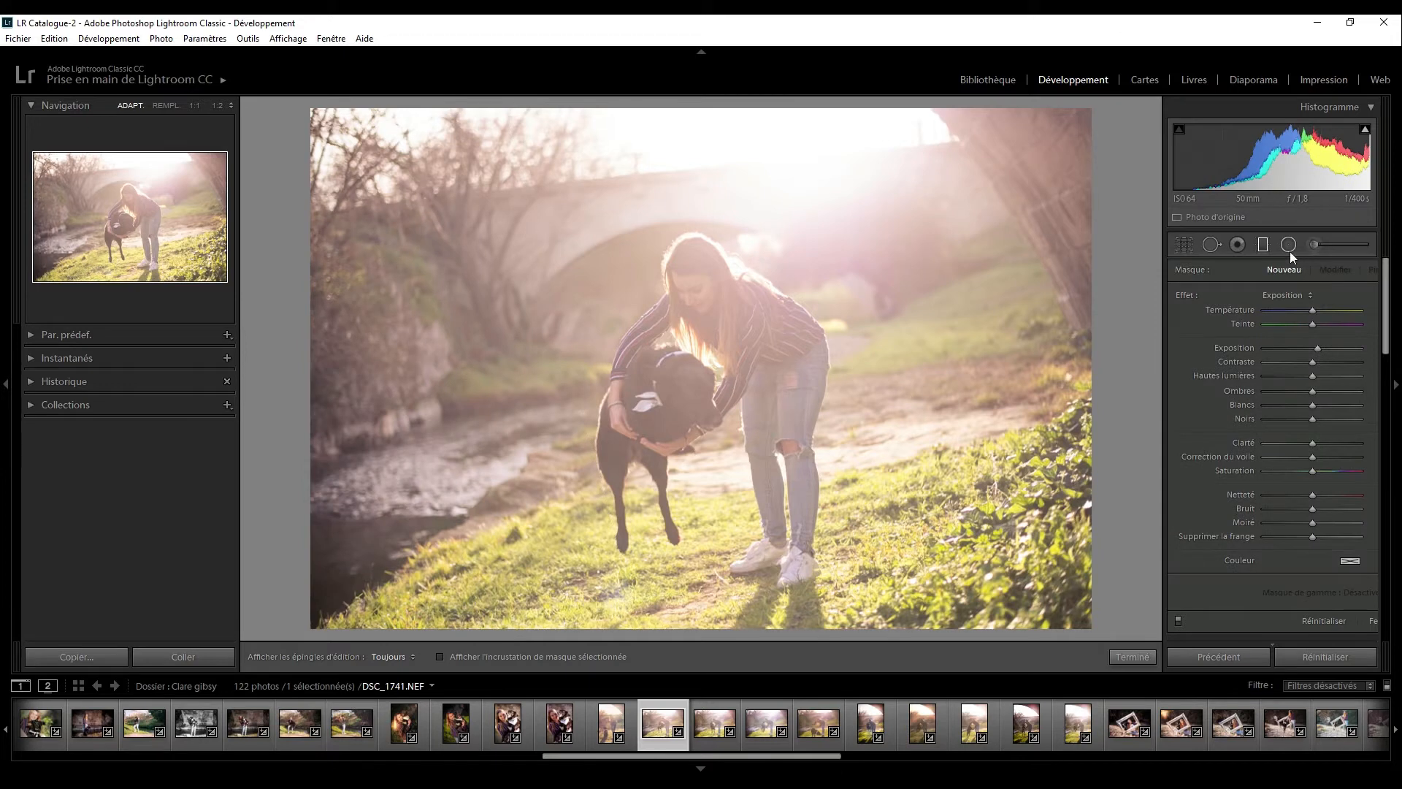
Place a narrow diagonal radial filter over the riverbank beside the dog, with slightly raised exposure and an inverted mask.
key(shift+m)
drag(326, 139, 517, 370)
drag(326, 139, 513, 423)
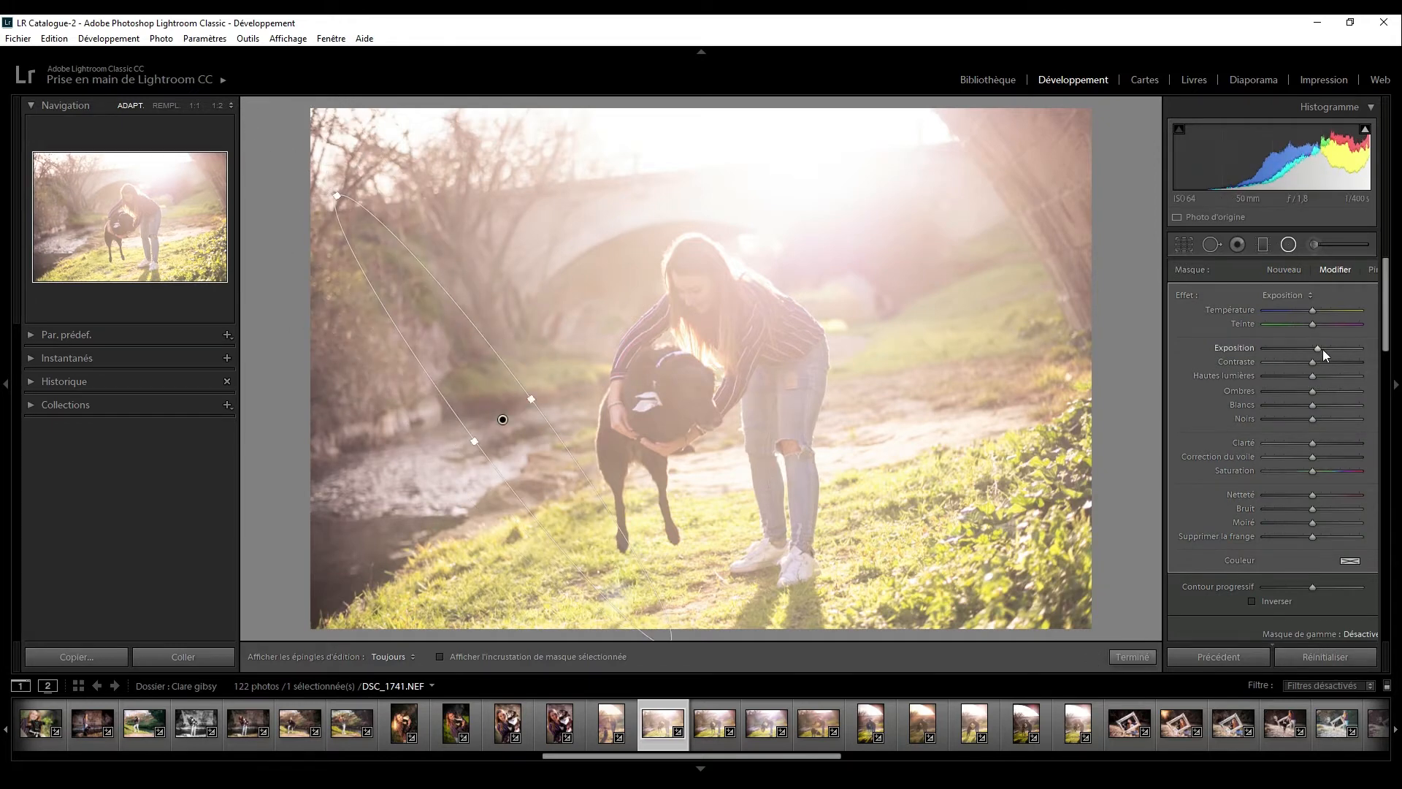
drag(1319, 349, 1320, 350)
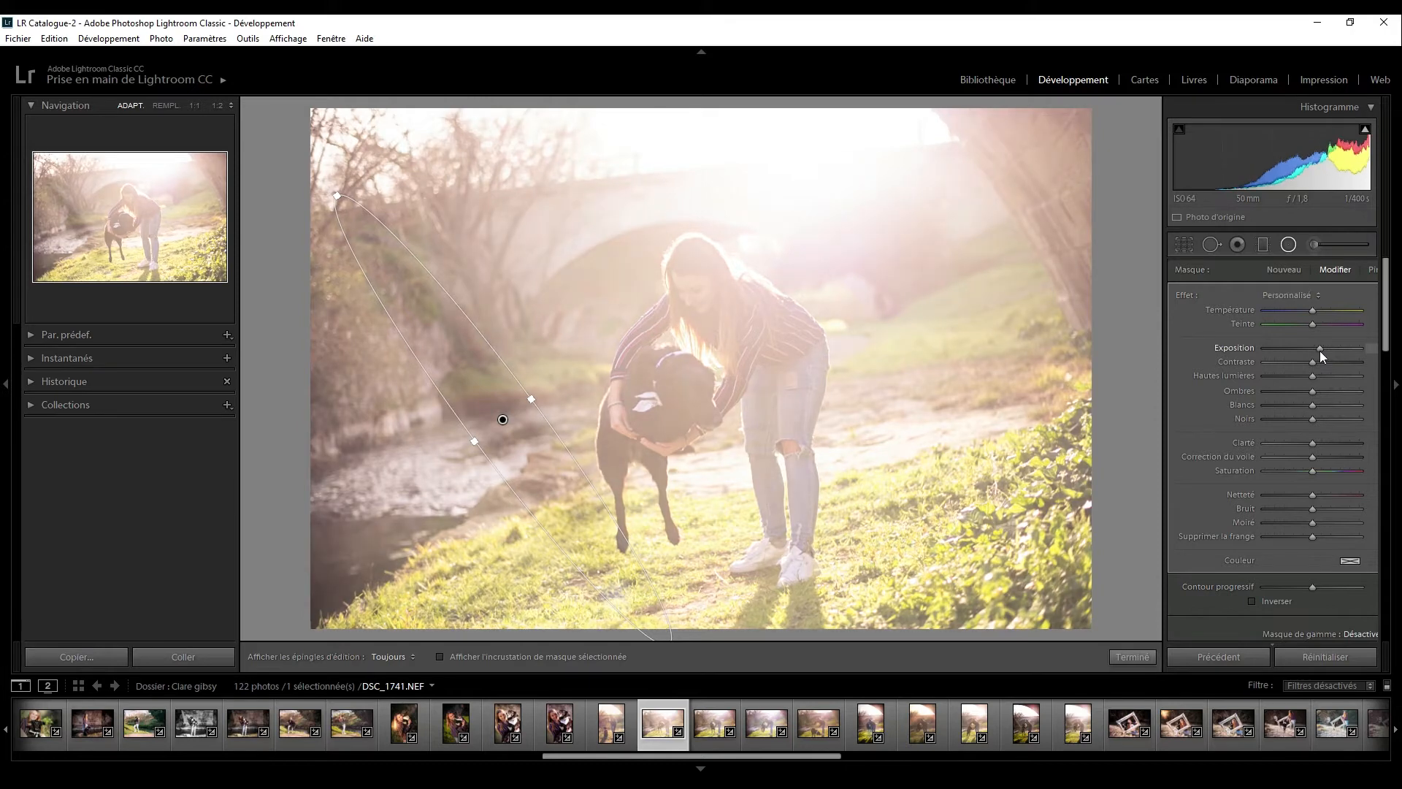
click(1253, 602)
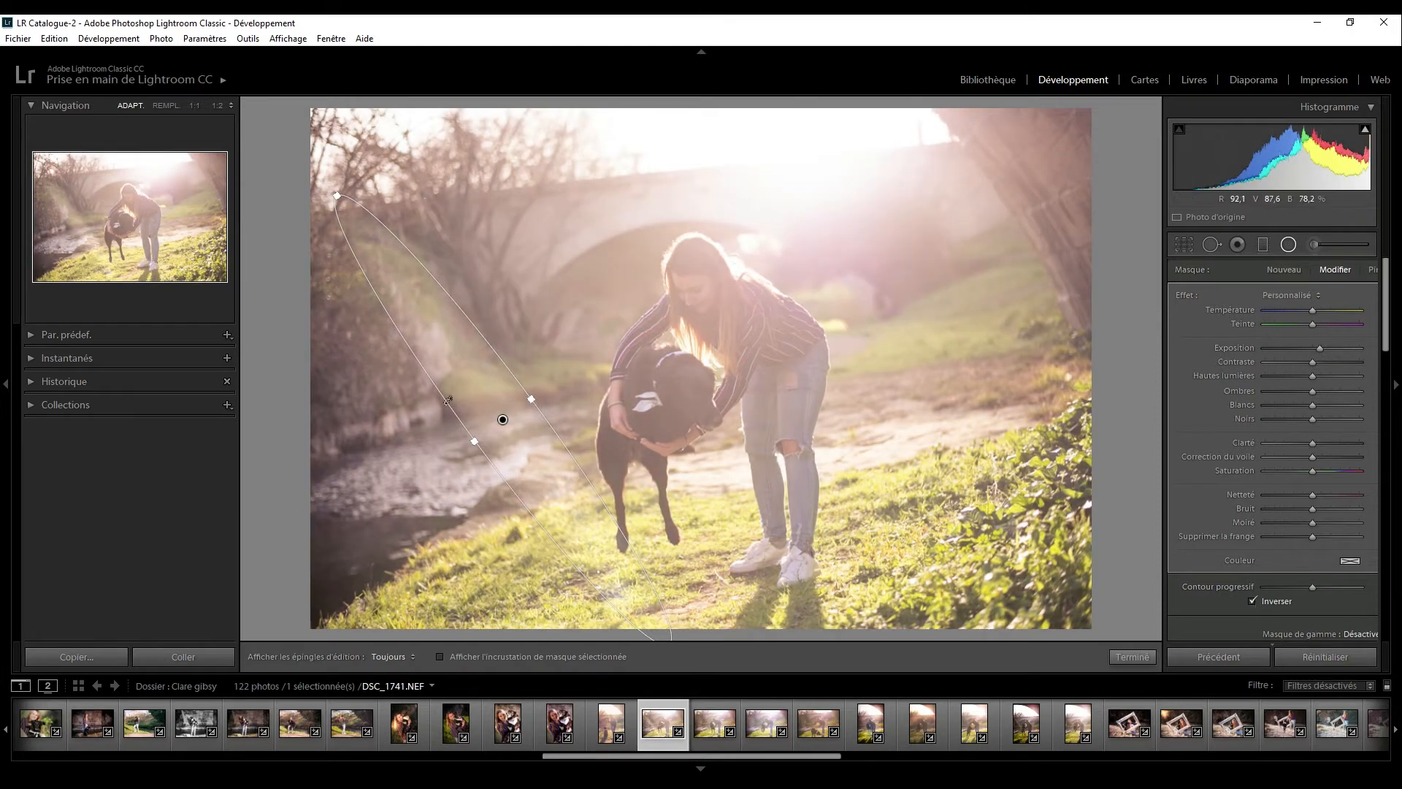
drag(503, 422, 477, 384)
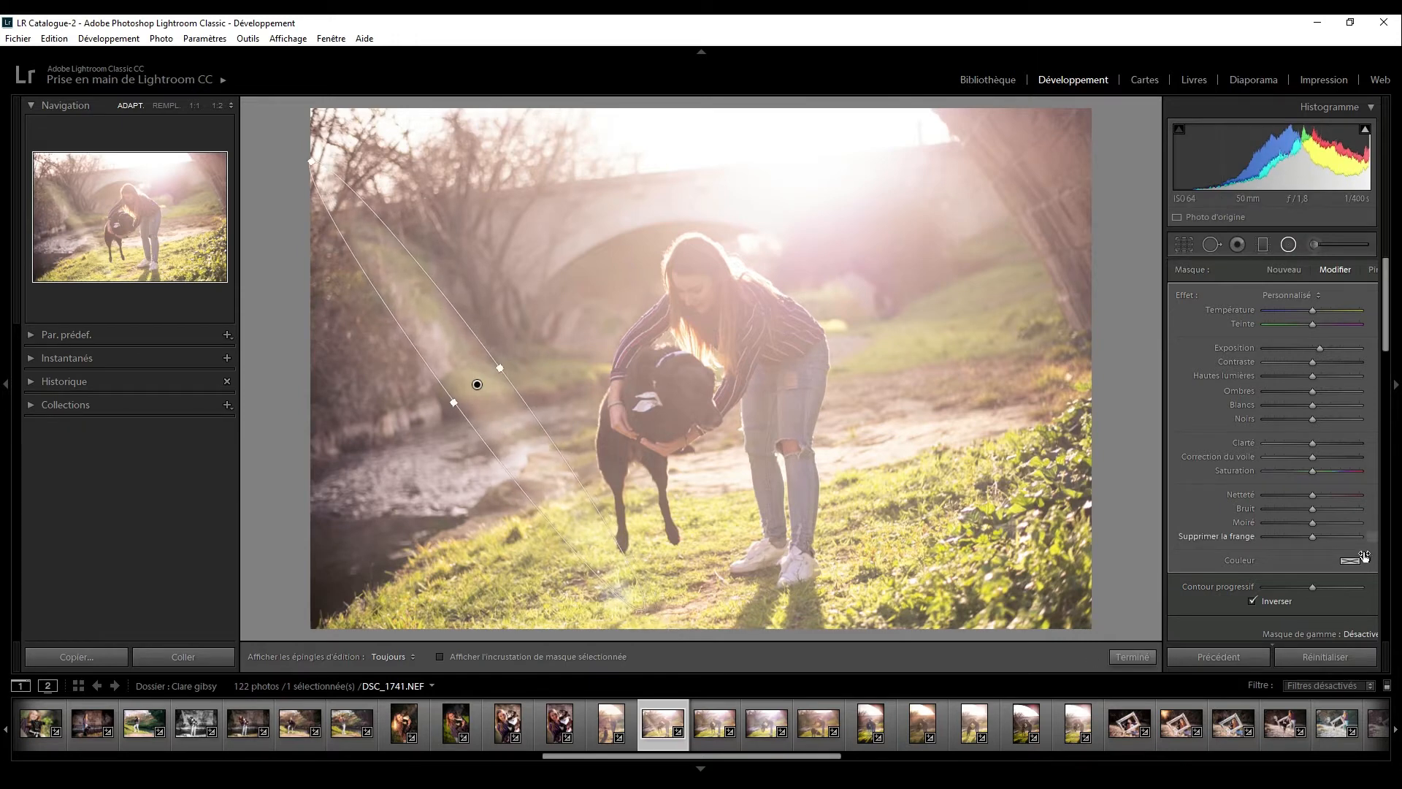
Tint the radial filter with a pale, low-saturation warm orange and finish editing it.
click(1354, 563)
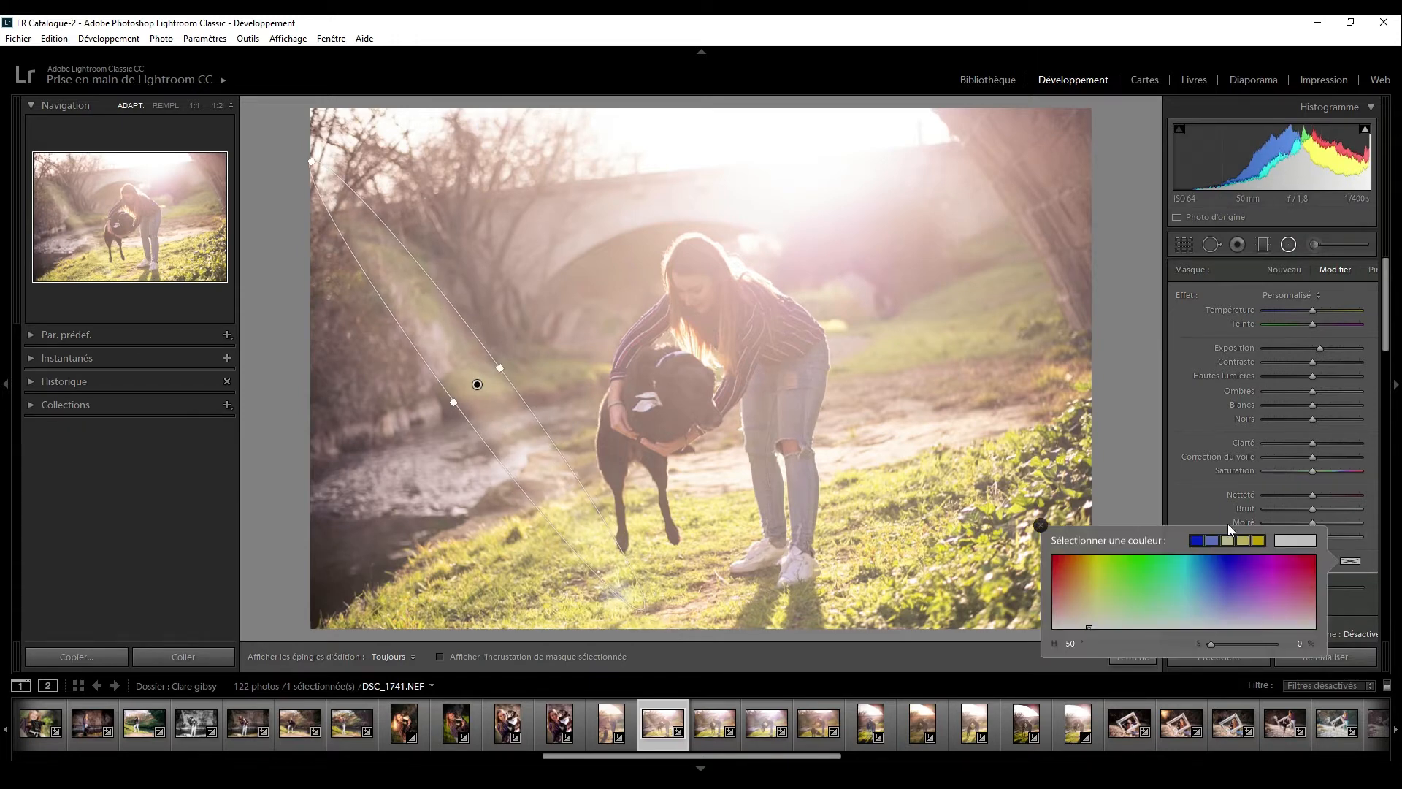
click(1079, 572)
drag(1260, 643, 1223, 649)
click(1041, 525)
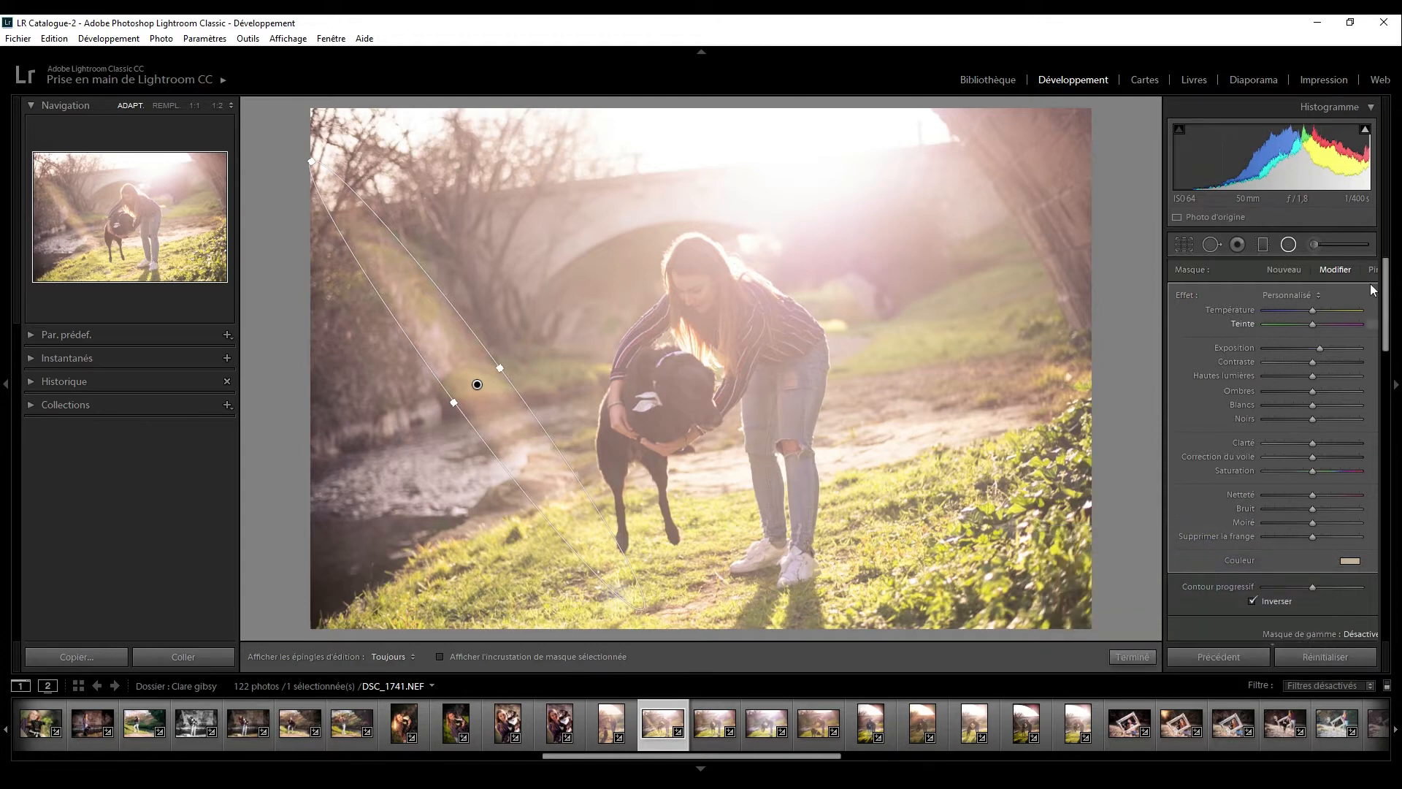
scroll(1307, 563, down, 3)
scroll(1311, 328, up, 3)
click(1289, 245)
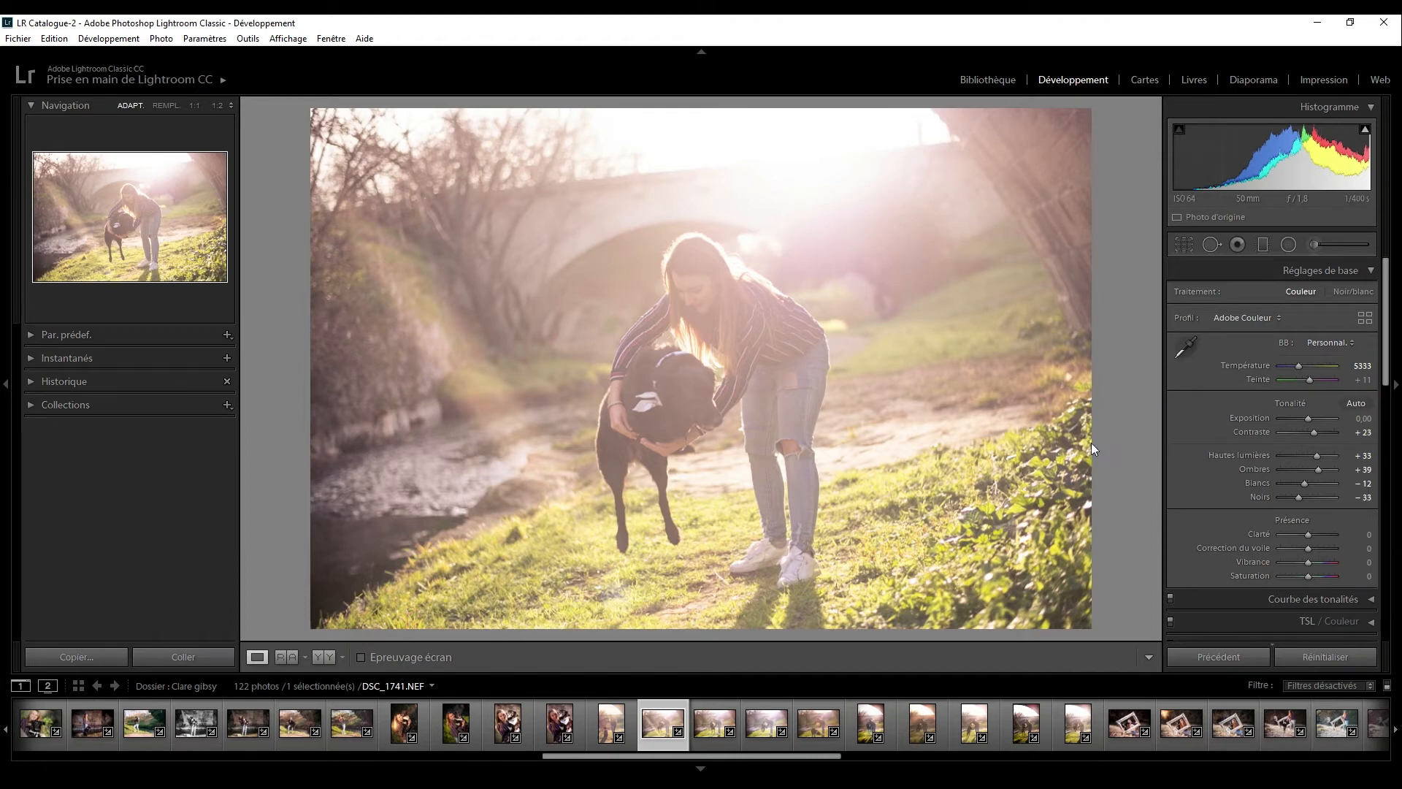
Start a new develop preset and create the group "Shakker's photograhpy" for it.
click(31, 336)
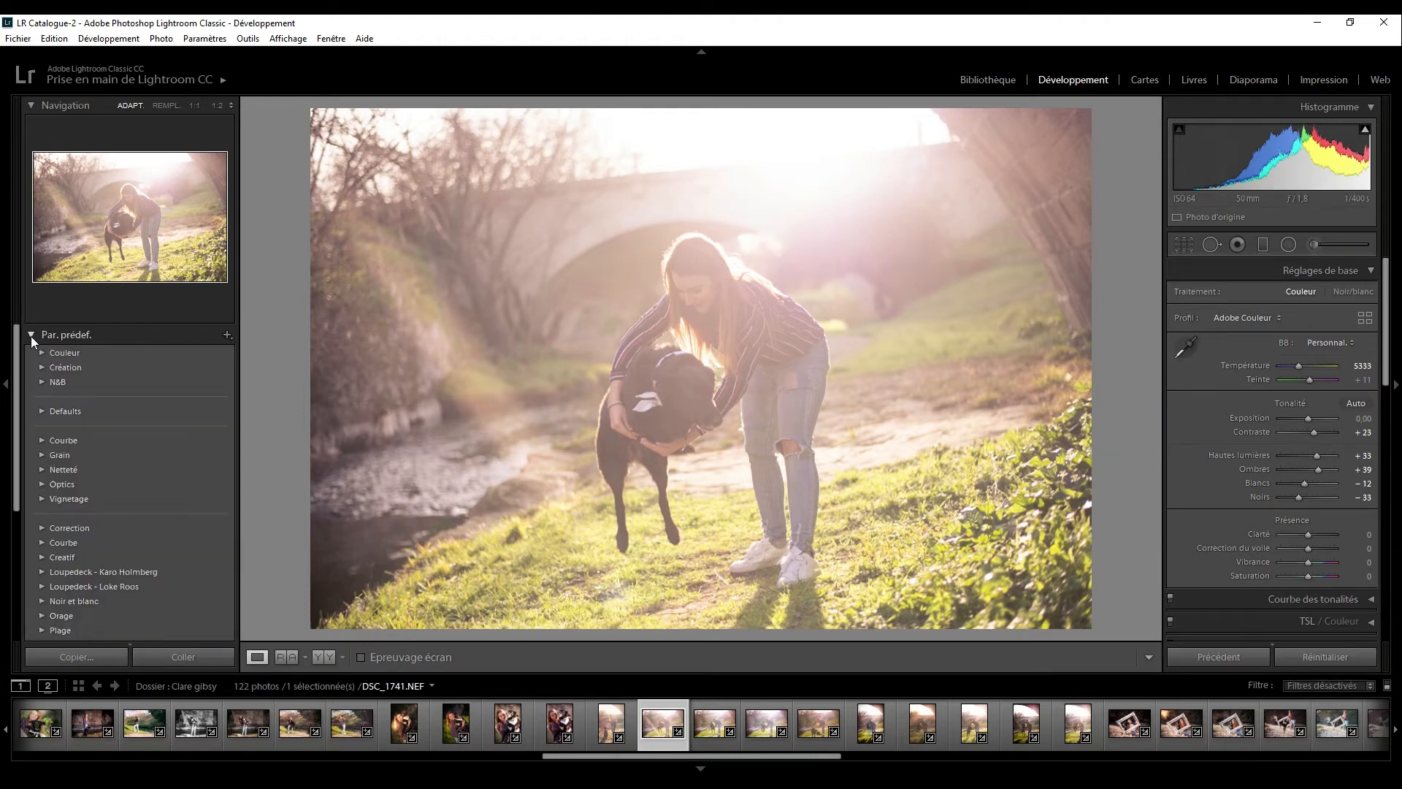
click(227, 335)
click(252, 352)
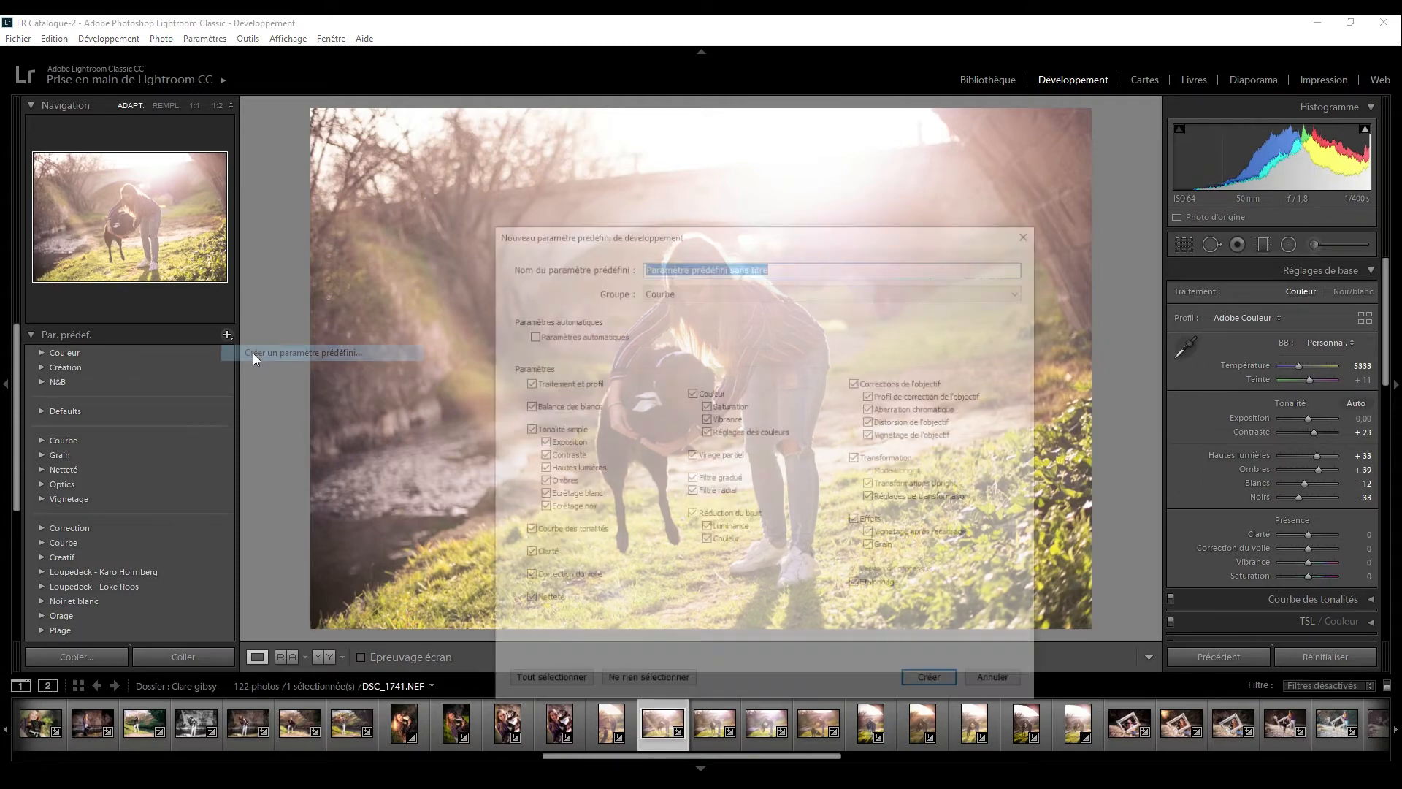
click(731, 290)
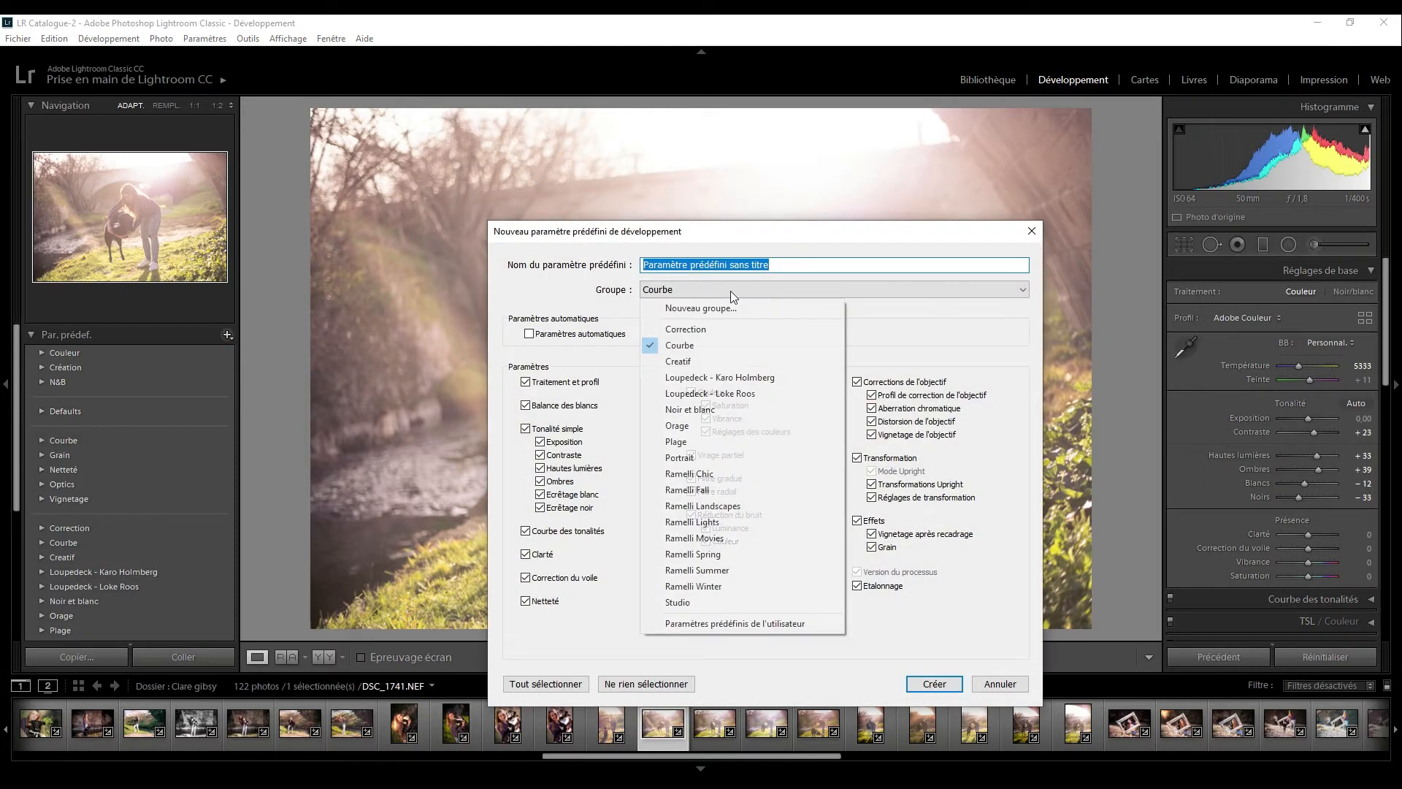
click(698, 308)
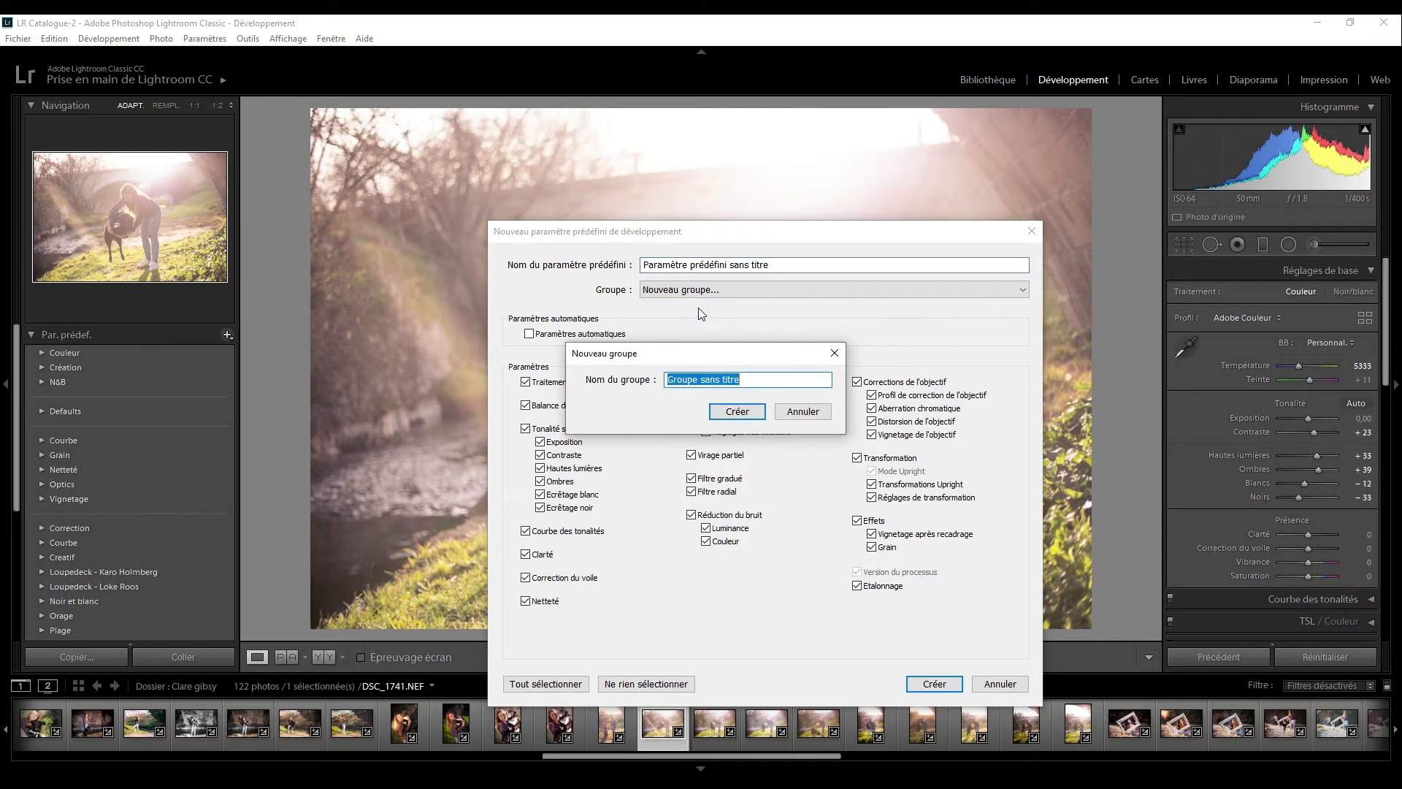
text(Shakker's)
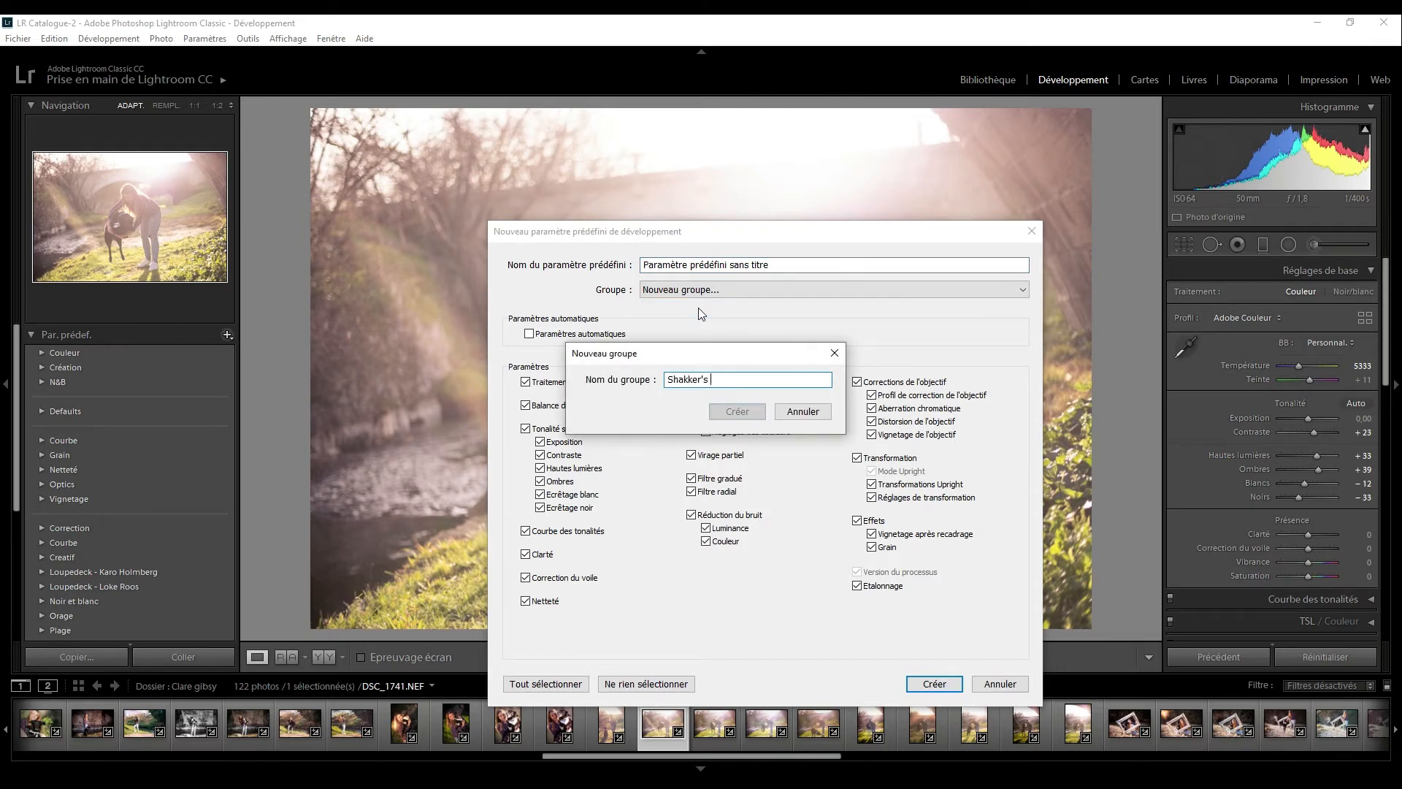
text( photograhpy)
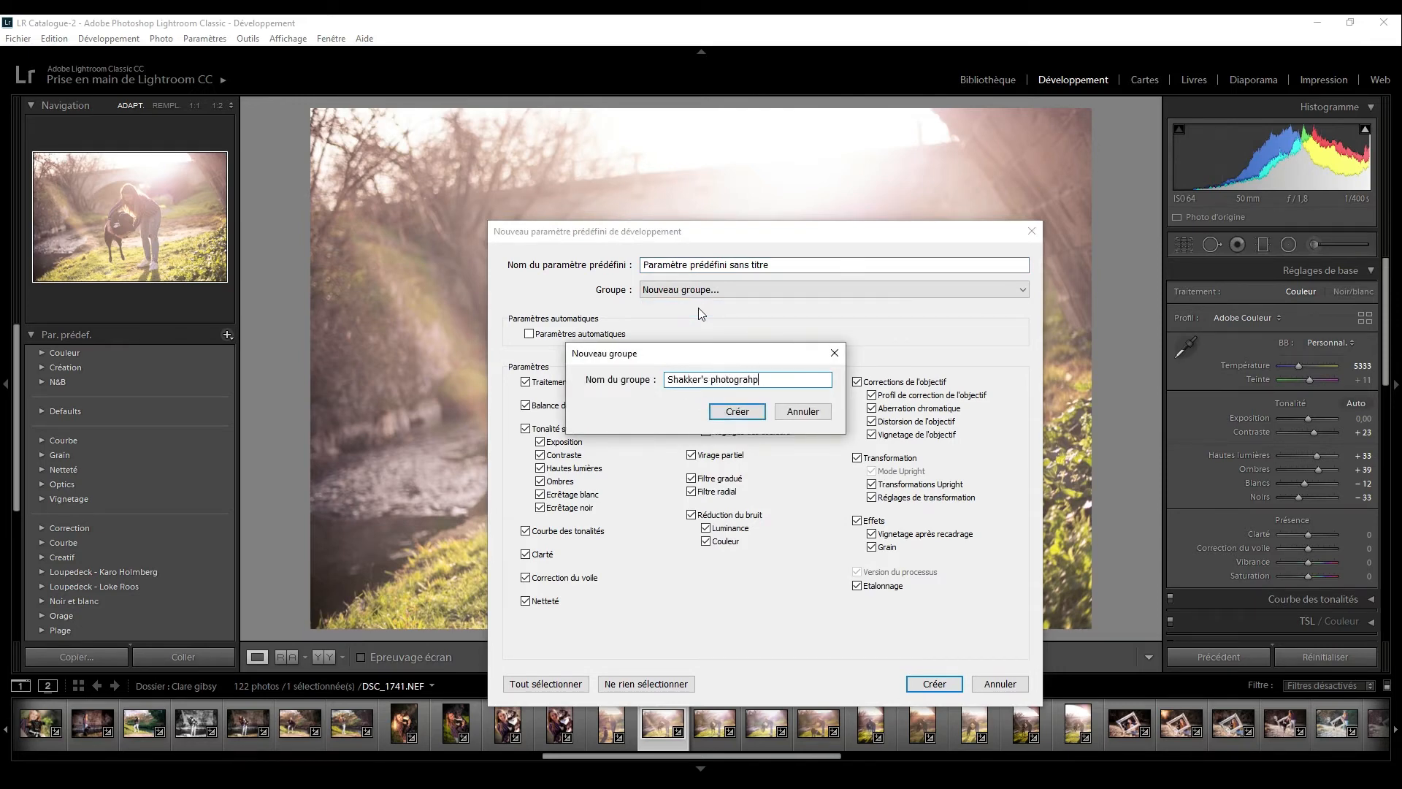
click(738, 410)
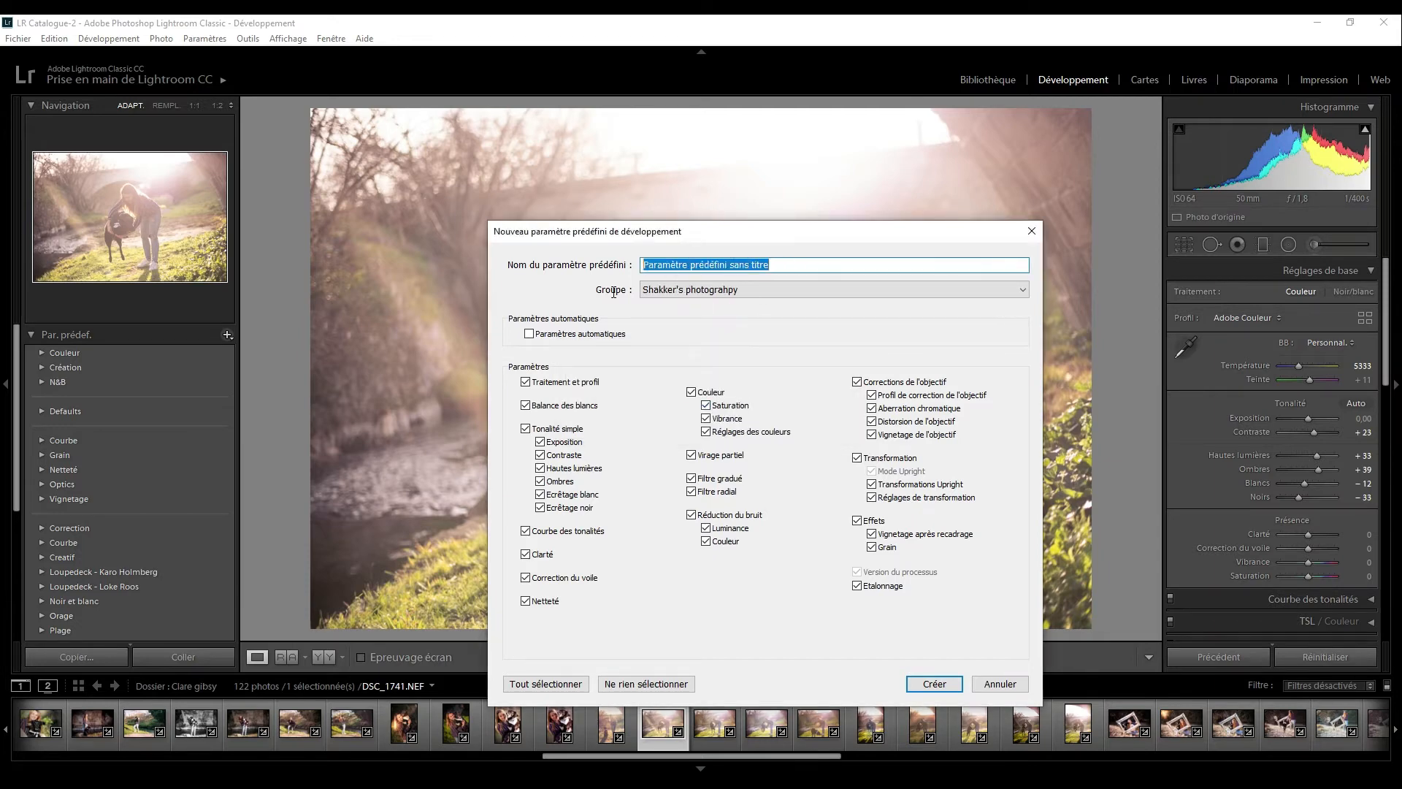
Name the preset "Youtube 1", exclude white balance and all basic tone settings, and create it.
text(Youtube 1)
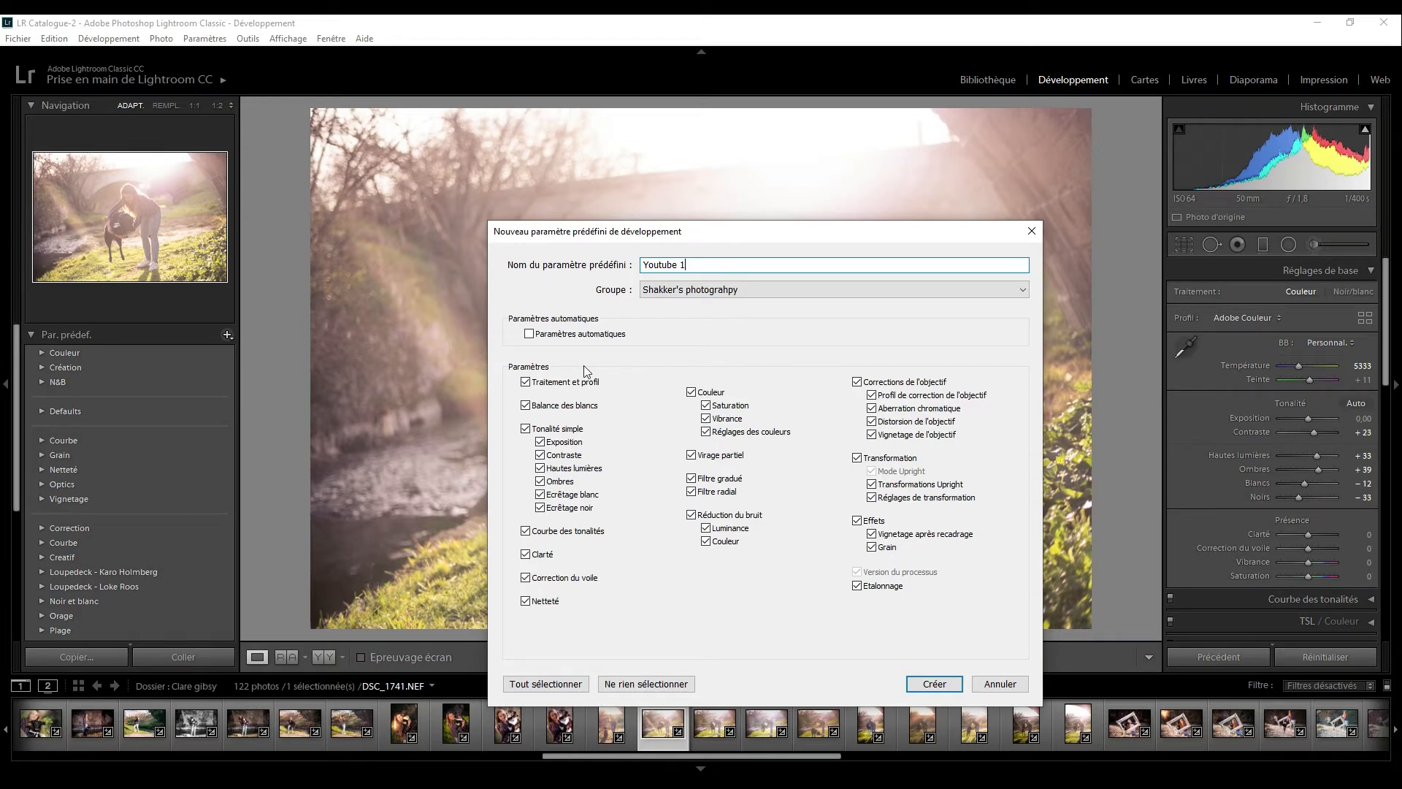
click(526, 408)
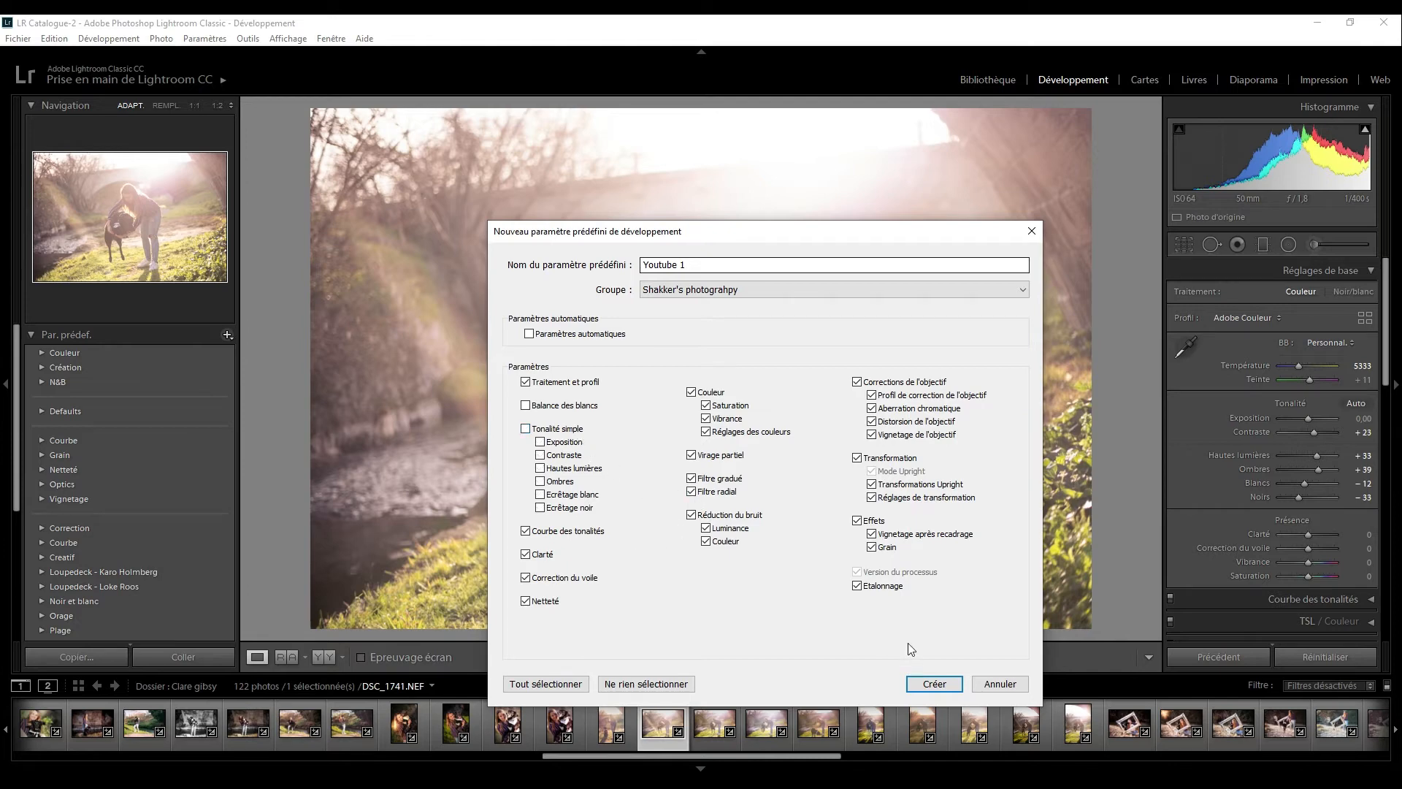
click(938, 683)
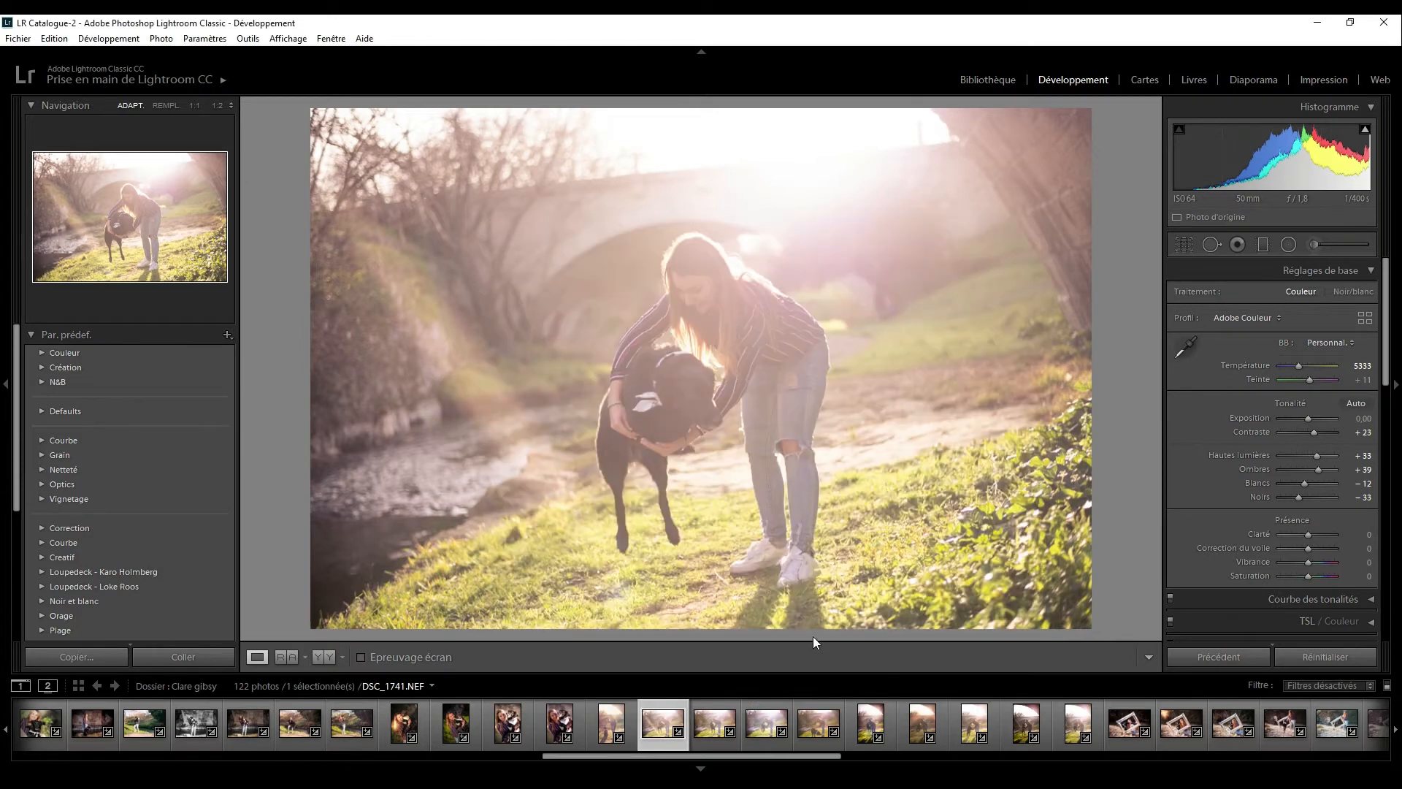
Expand the "Shakker's photograhpy" group in the preset list to show its contents.
scroll(133, 487, down, 3)
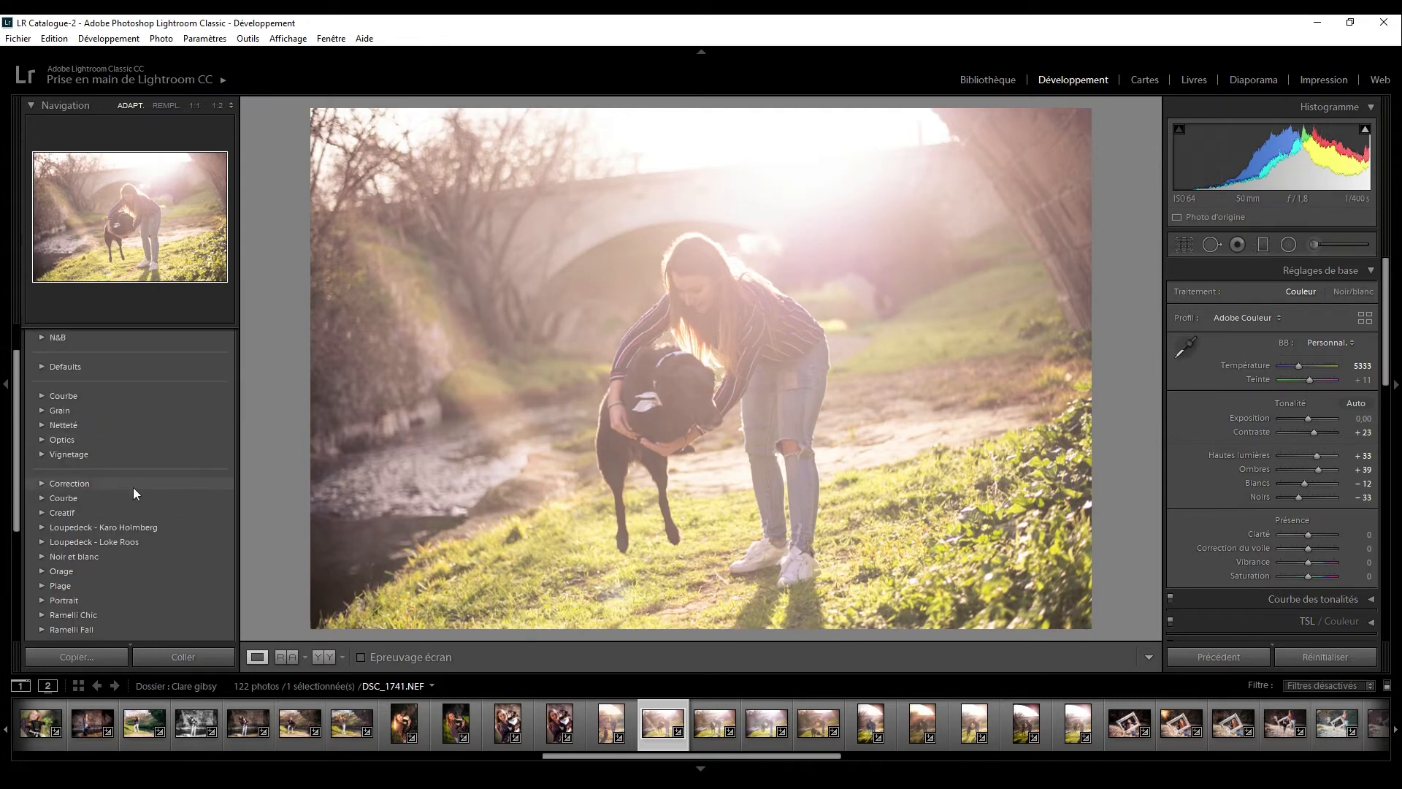
scroll(133, 488, down, 10)
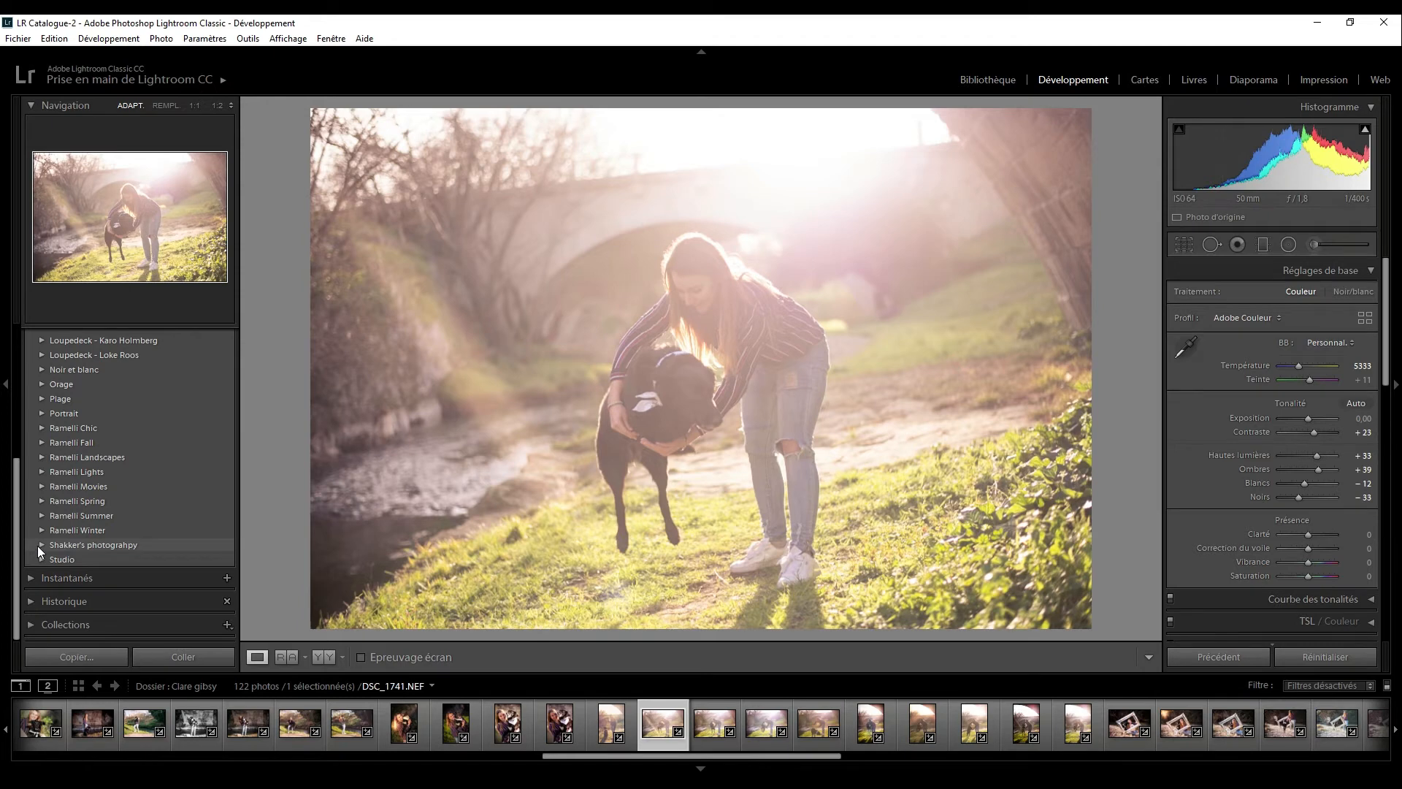
click(38, 546)
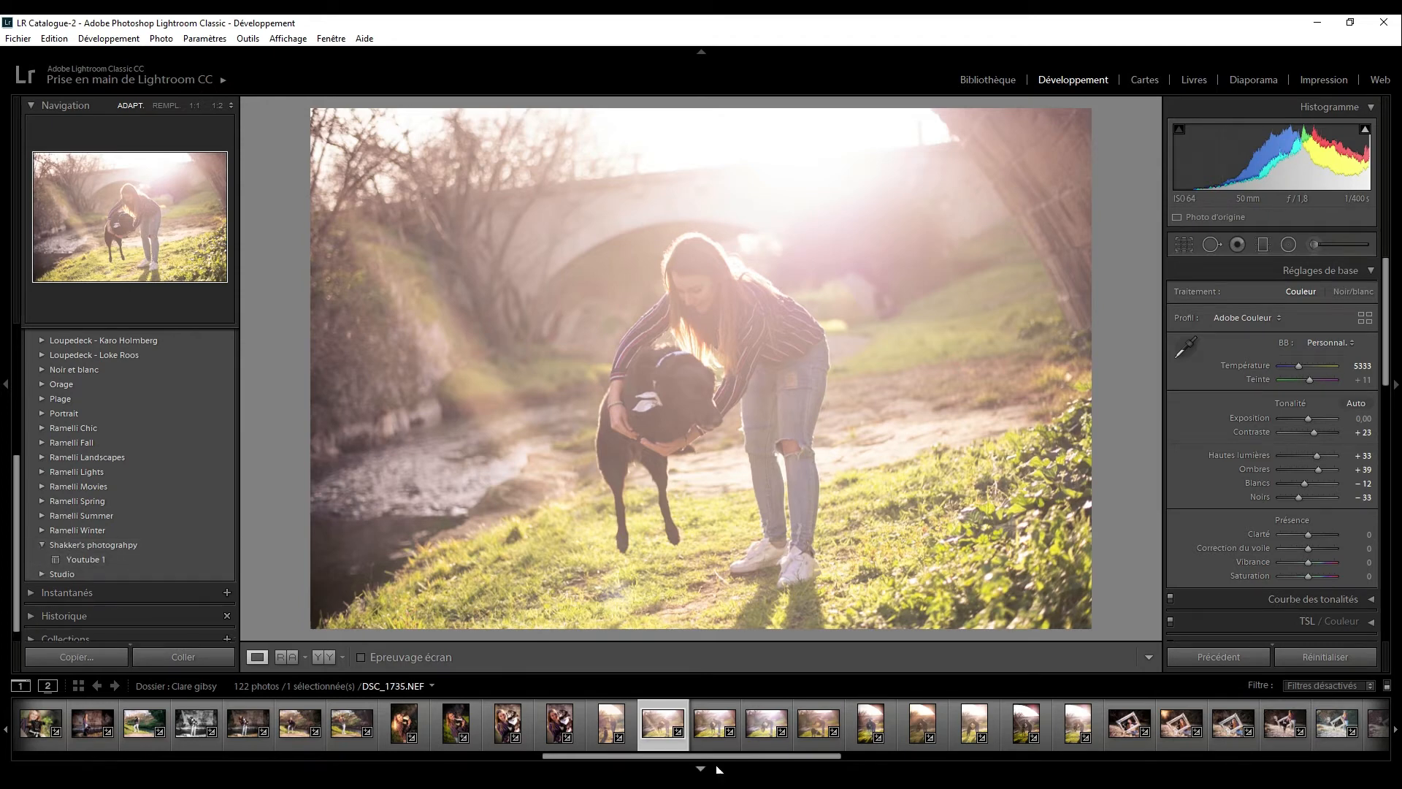
Open photo DSC_1744.NEF for developing and revert it to its import state in the edit history.
click(707, 738)
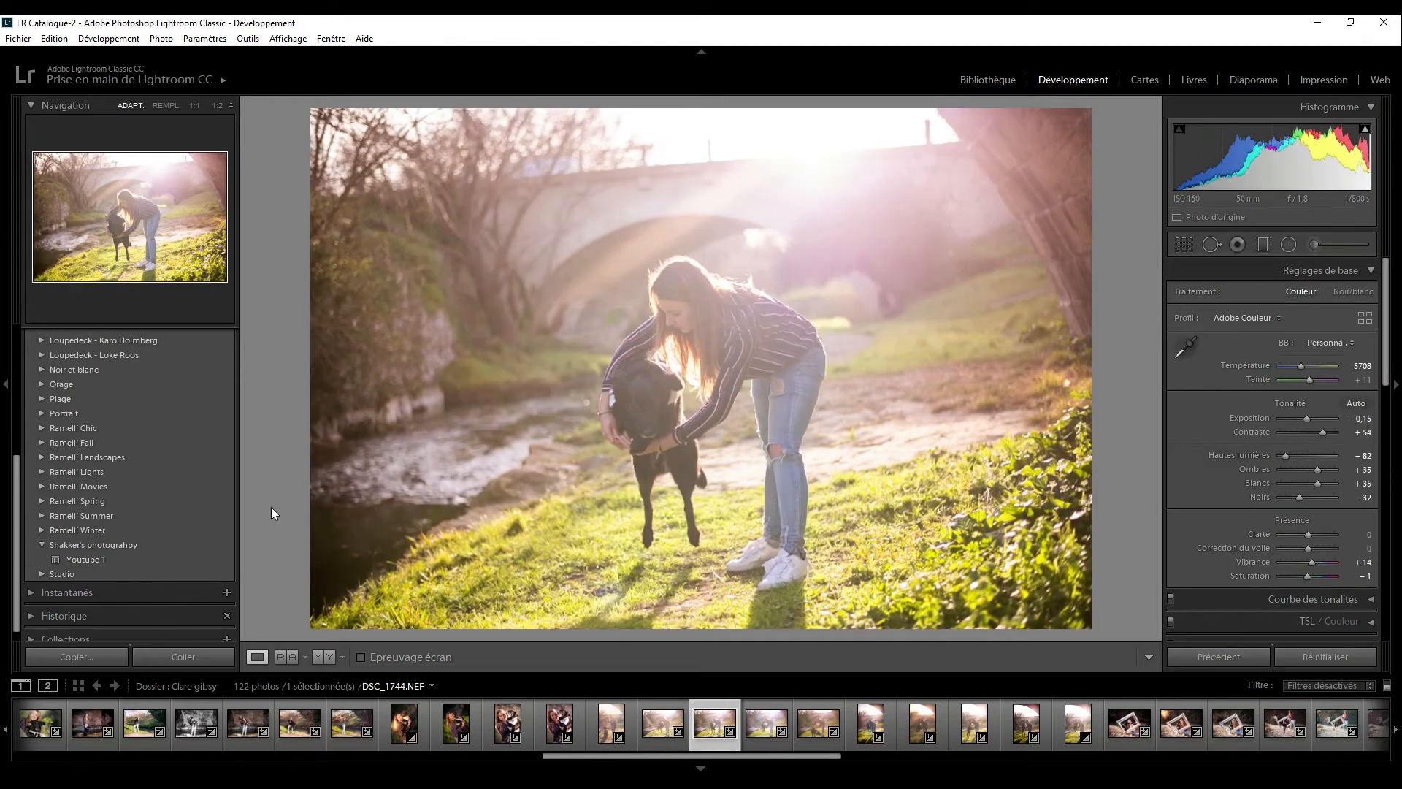
scroll(187, 541, down, 1)
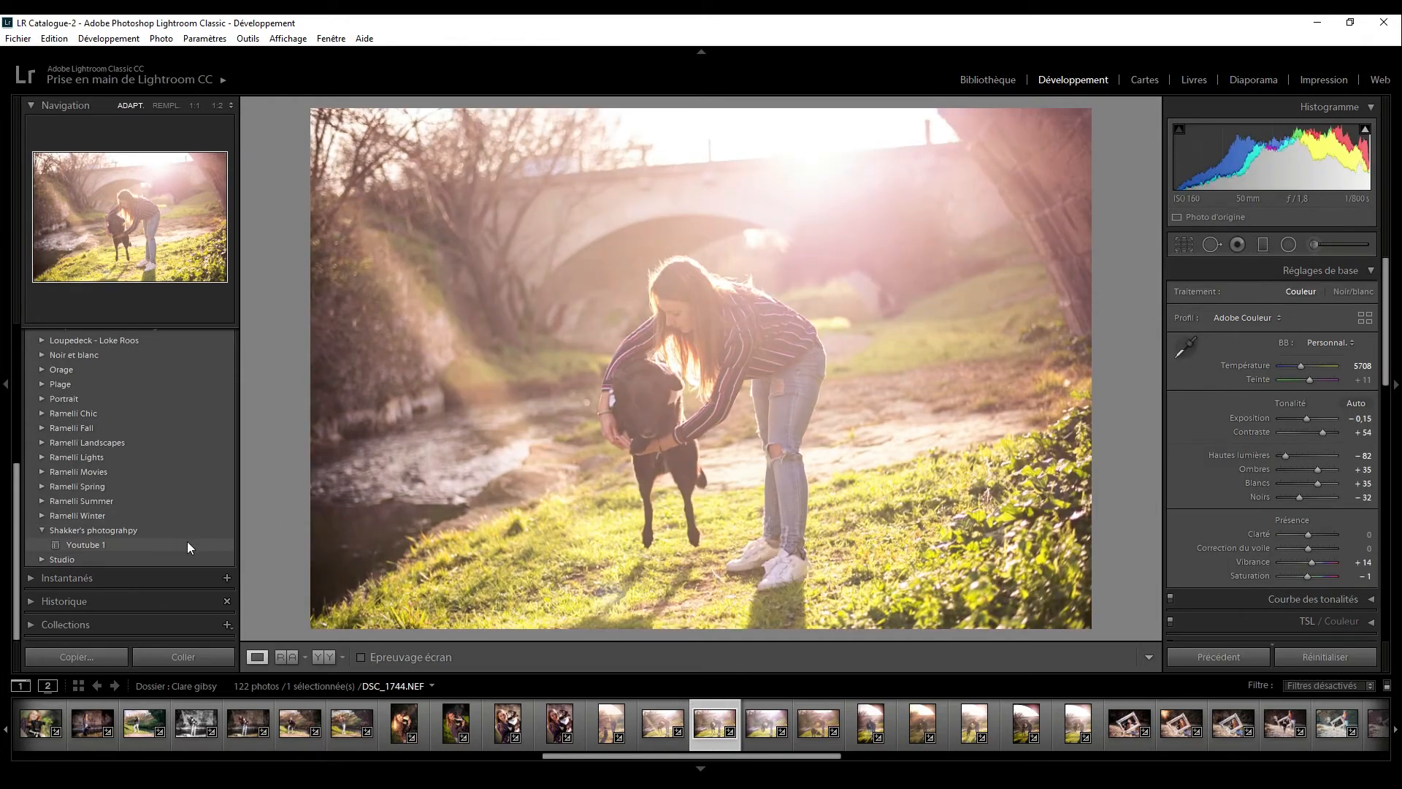
click(29, 600)
click(100, 607)
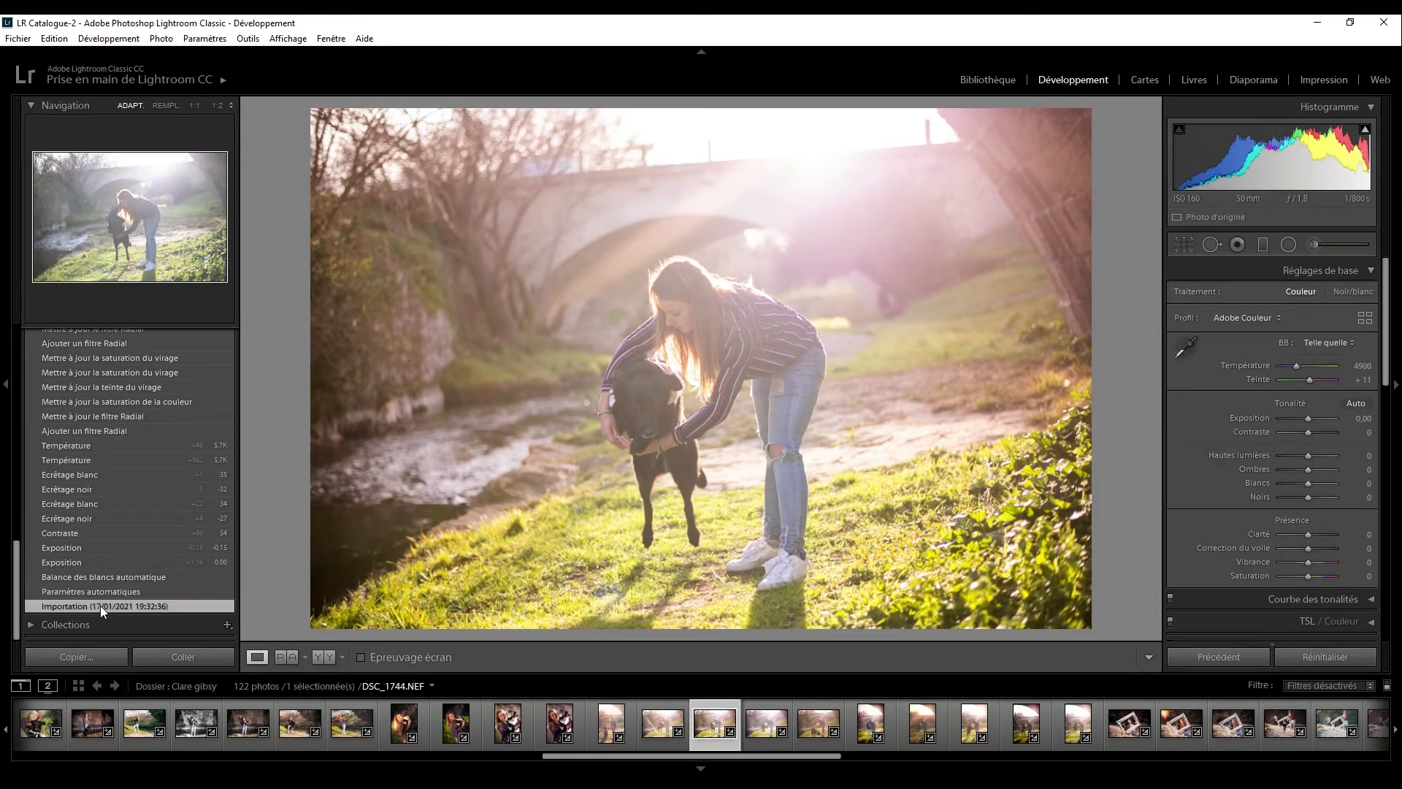
Apply the "Youtube 1" preset from the "Shakker's photograhpy" group to the unedited photo.
scroll(103, 512, up, 5)
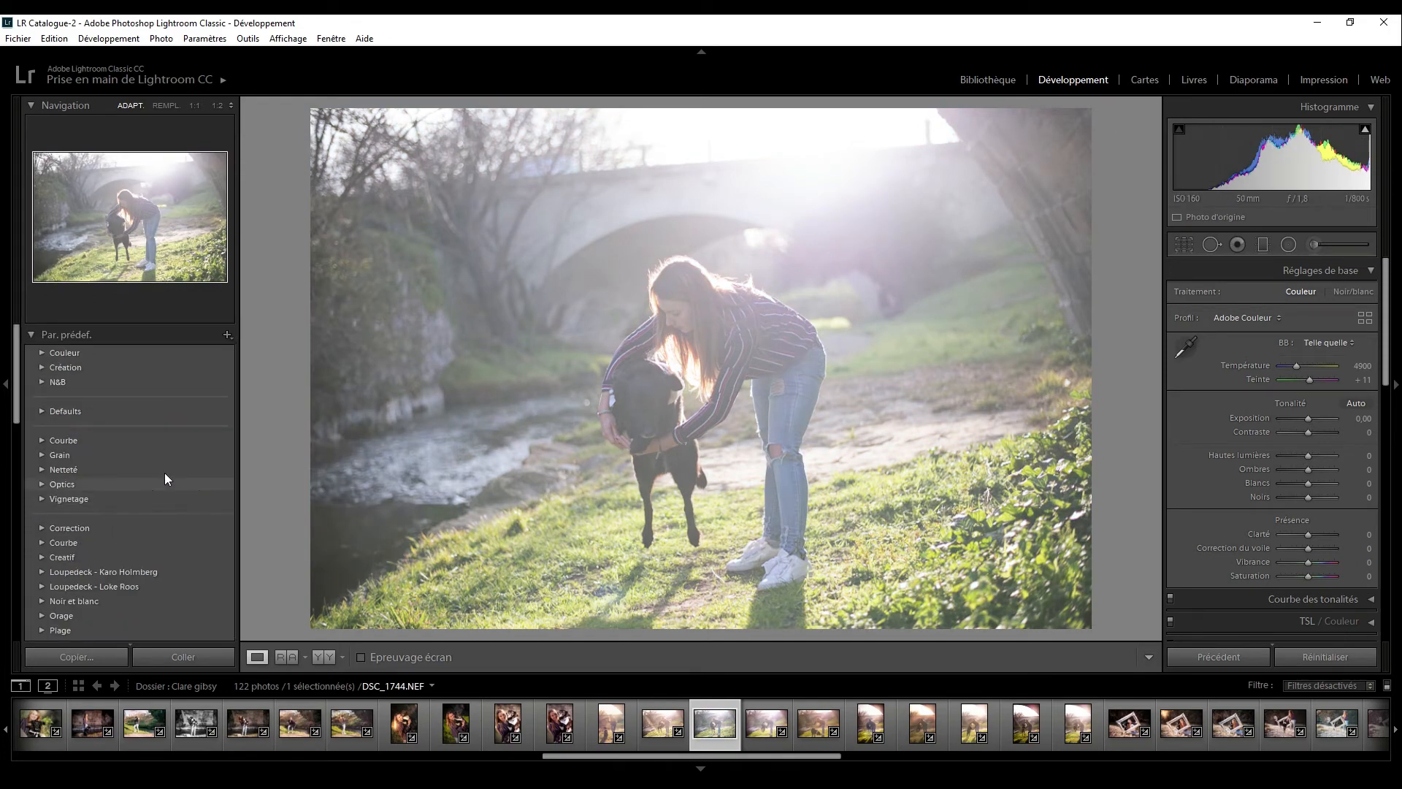
scroll(164, 472, down, 5)
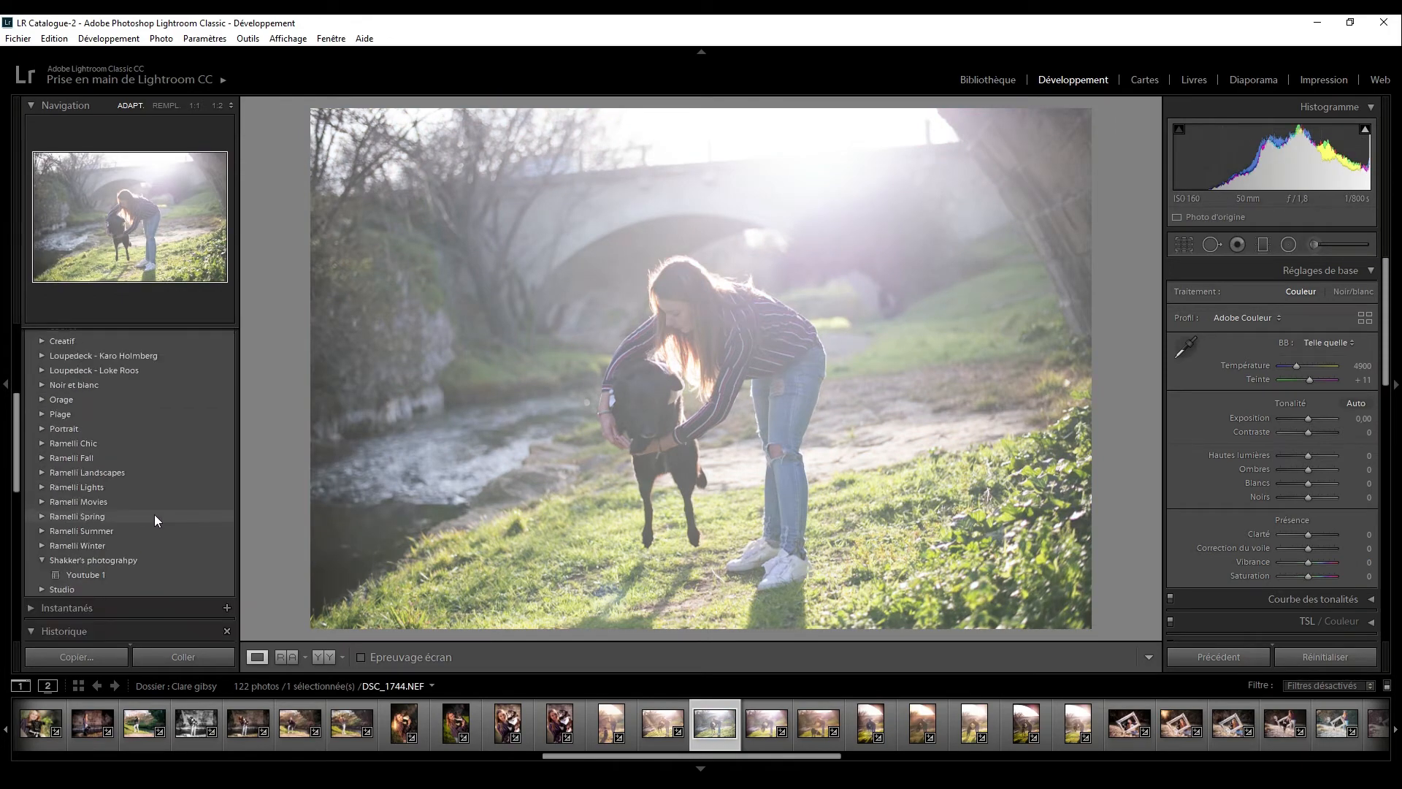
click(94, 570)
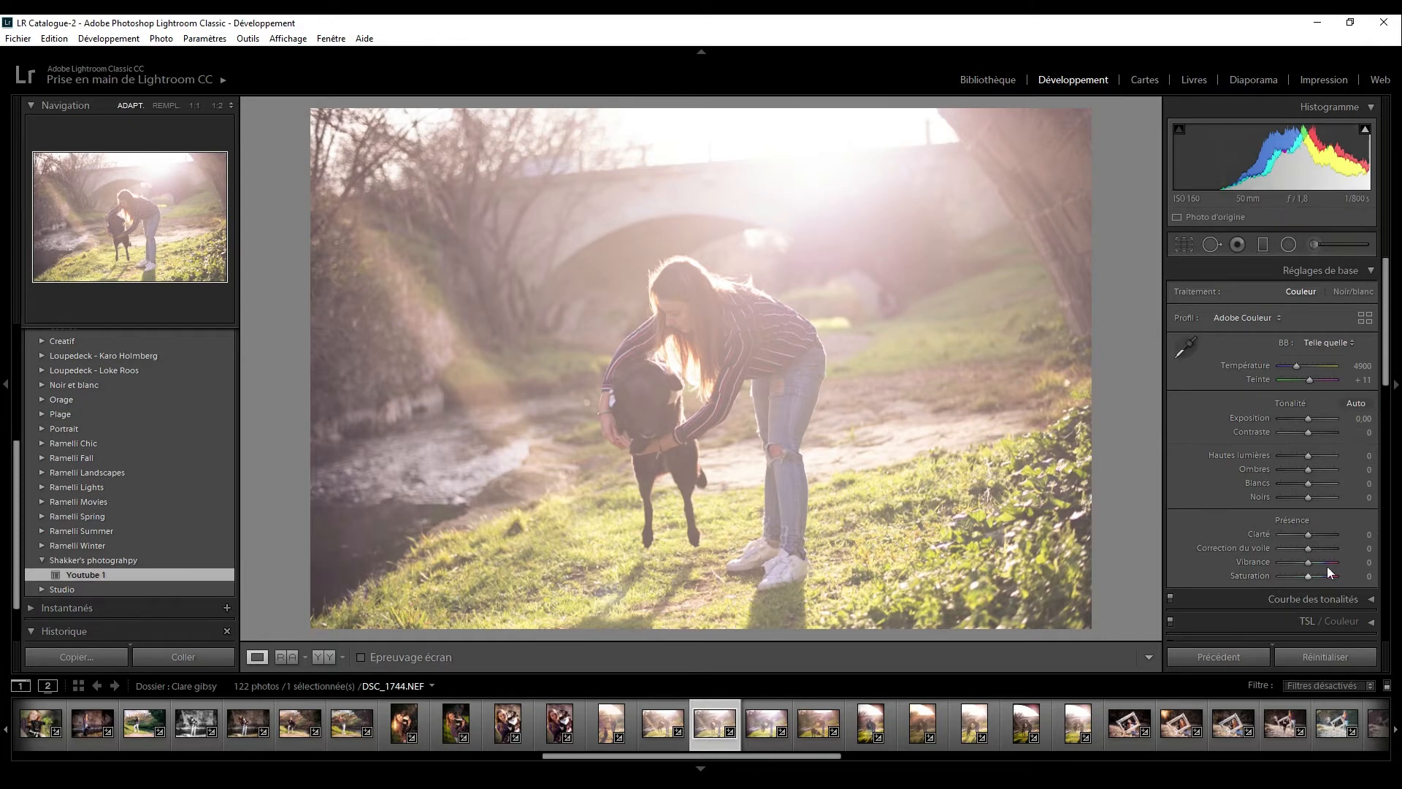
Adjust the basic settings to highlights −25, shadows +15, whites +9, blacks −12 and temperature 5067.
click(1300, 456)
drag(1305, 471, 1304, 497)
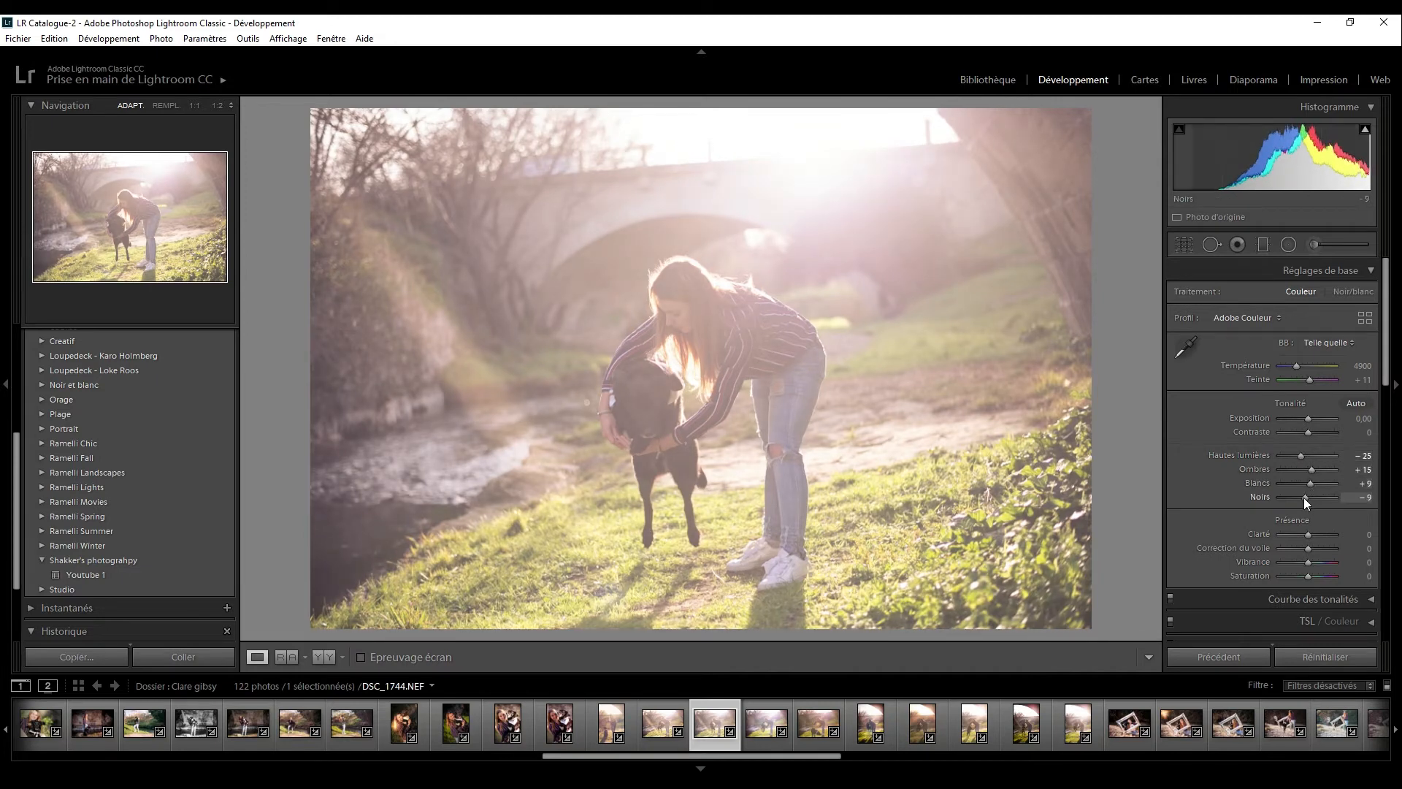
drag(1300, 366, 1301, 365)
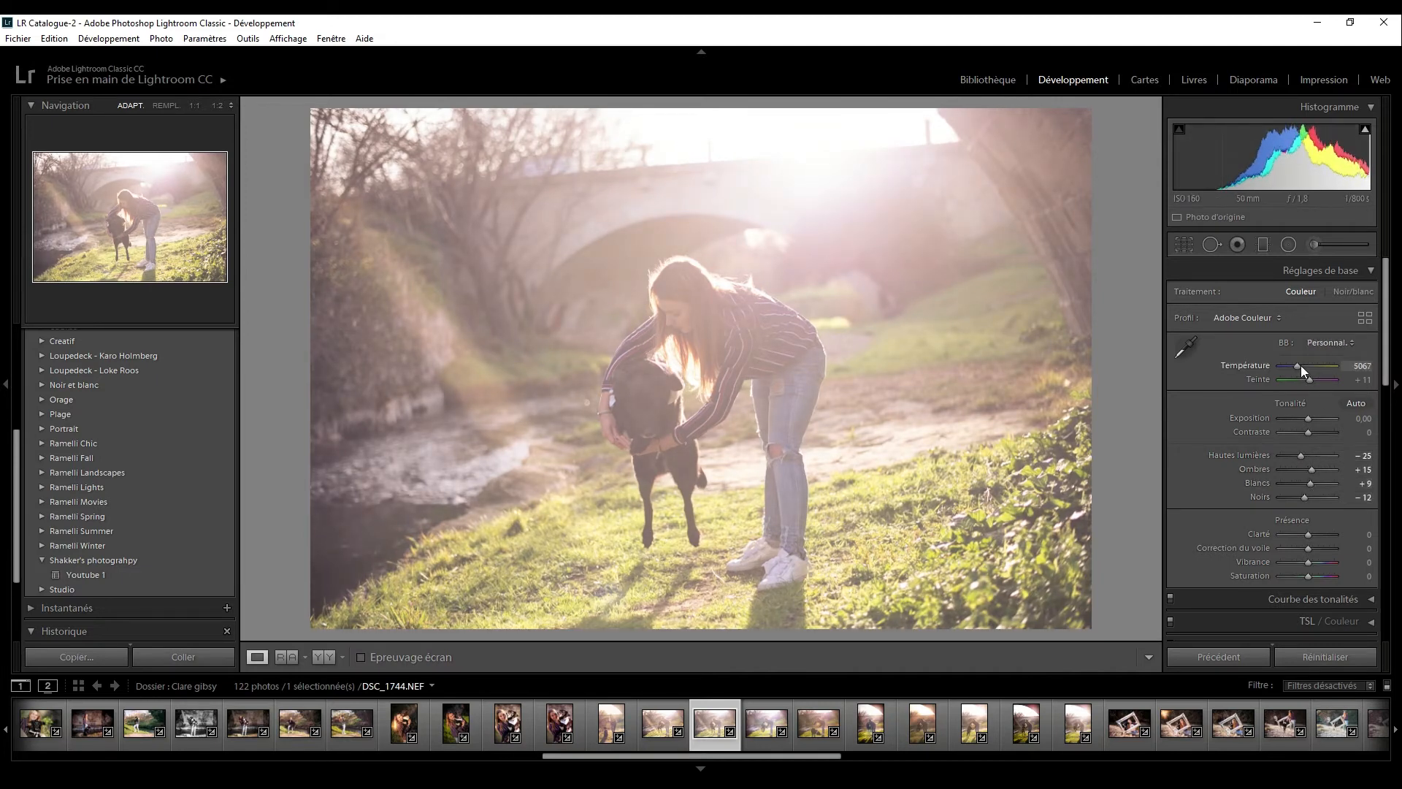
Expand the split toning settings to examine the highlight and shadow tints applied to the photo.
drag(1388, 338, 1388, 480)
scroll(1388, 475, up, 5)
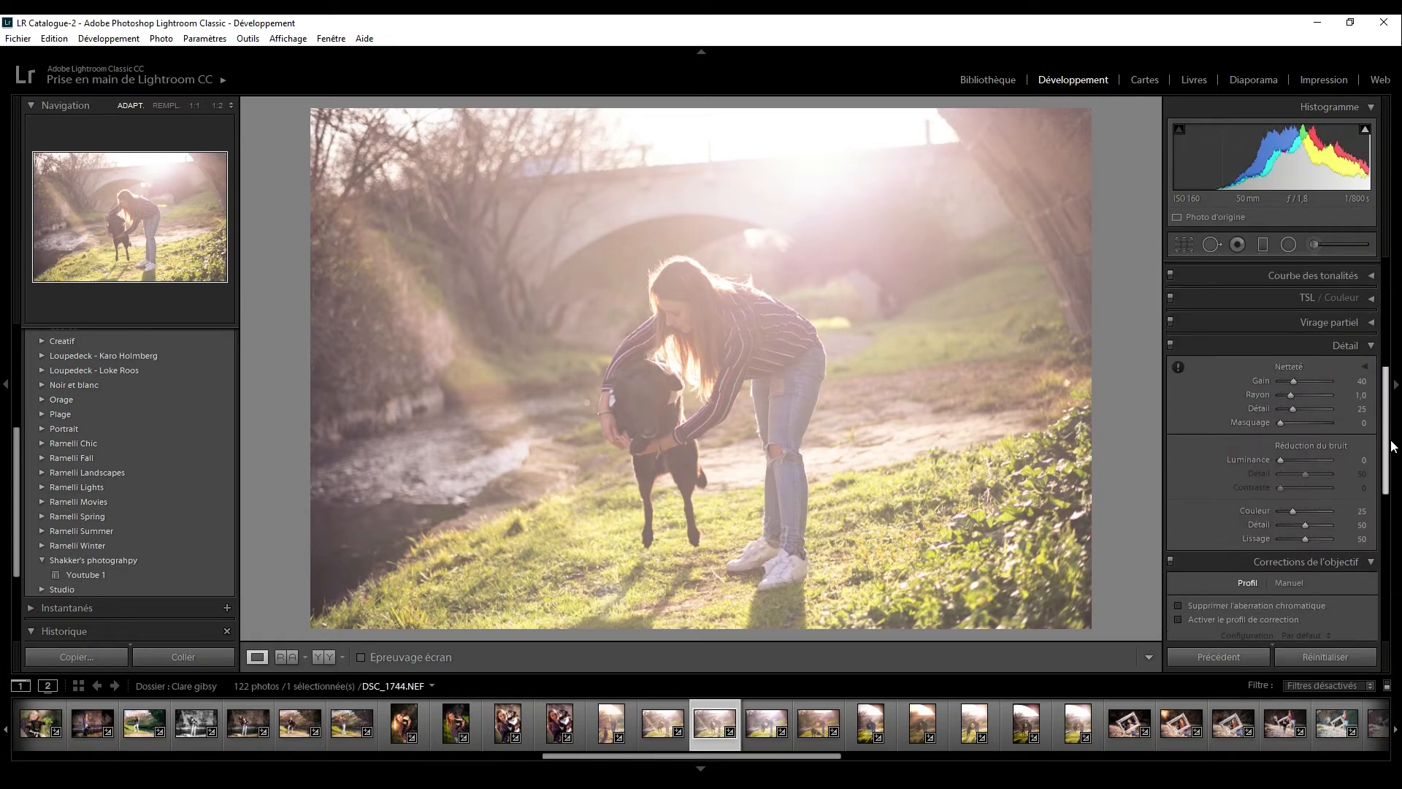
click(1380, 385)
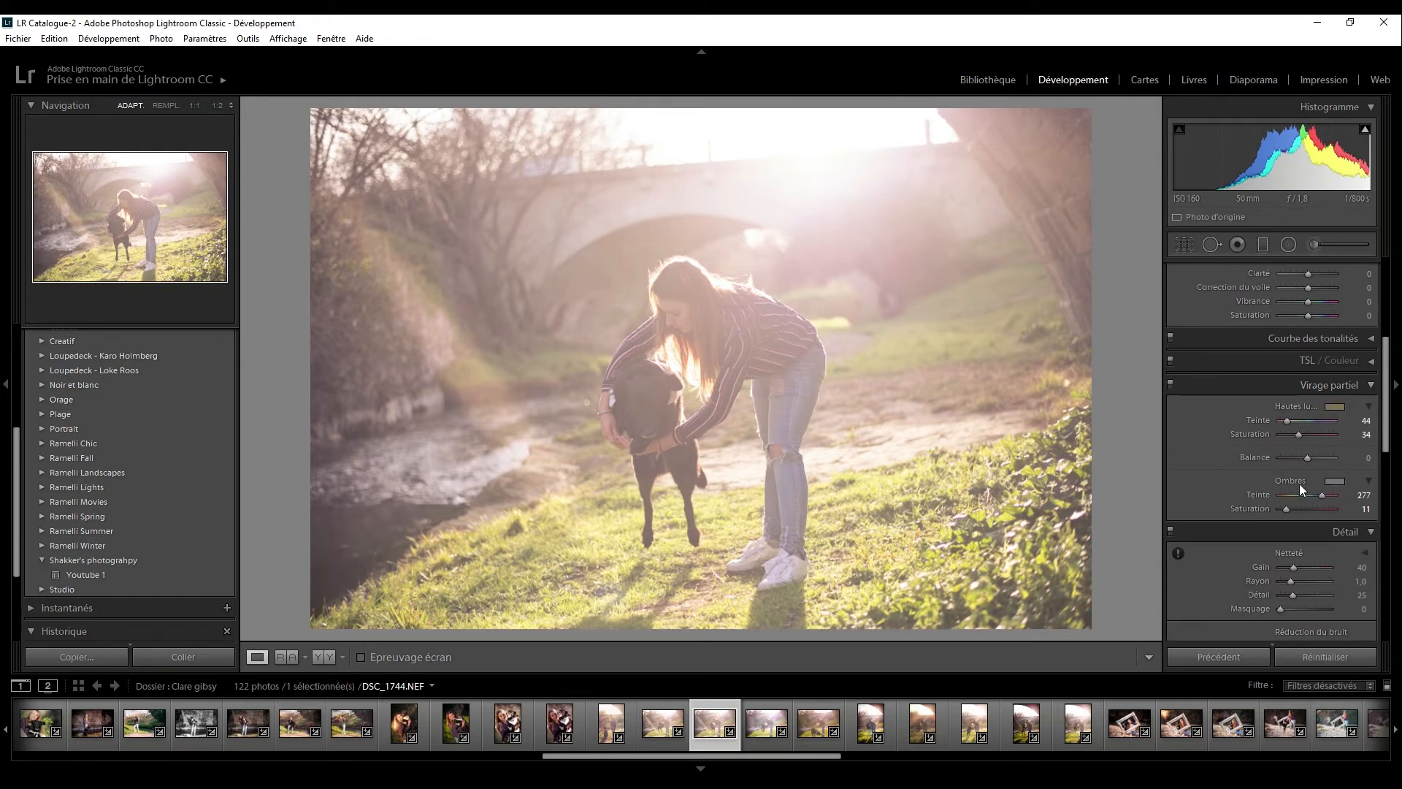
scroll(1358, 424, up, 4)
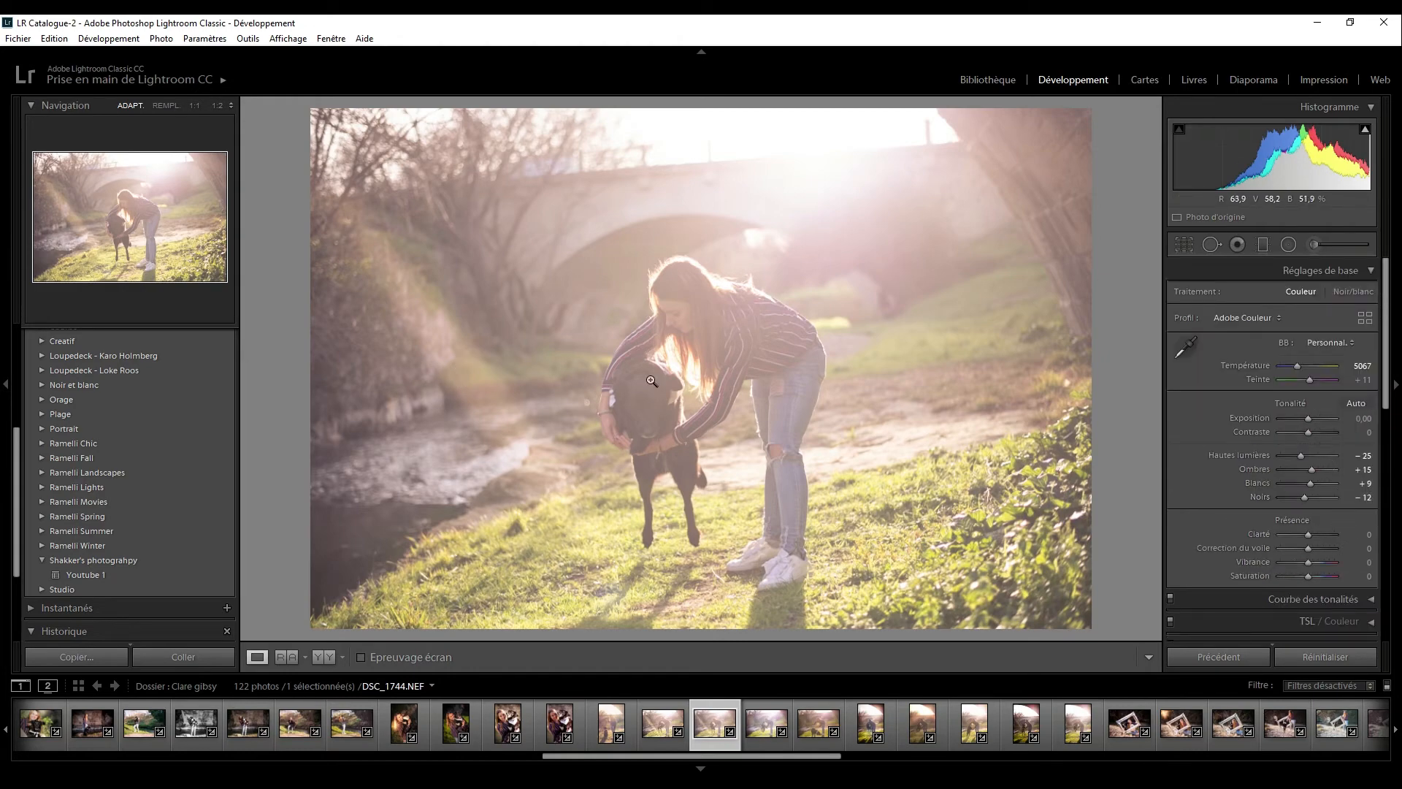
Compare DSC_1741.NEF with DSC_1744.NEF by switching back and forth between the two photos.
click(660, 723)
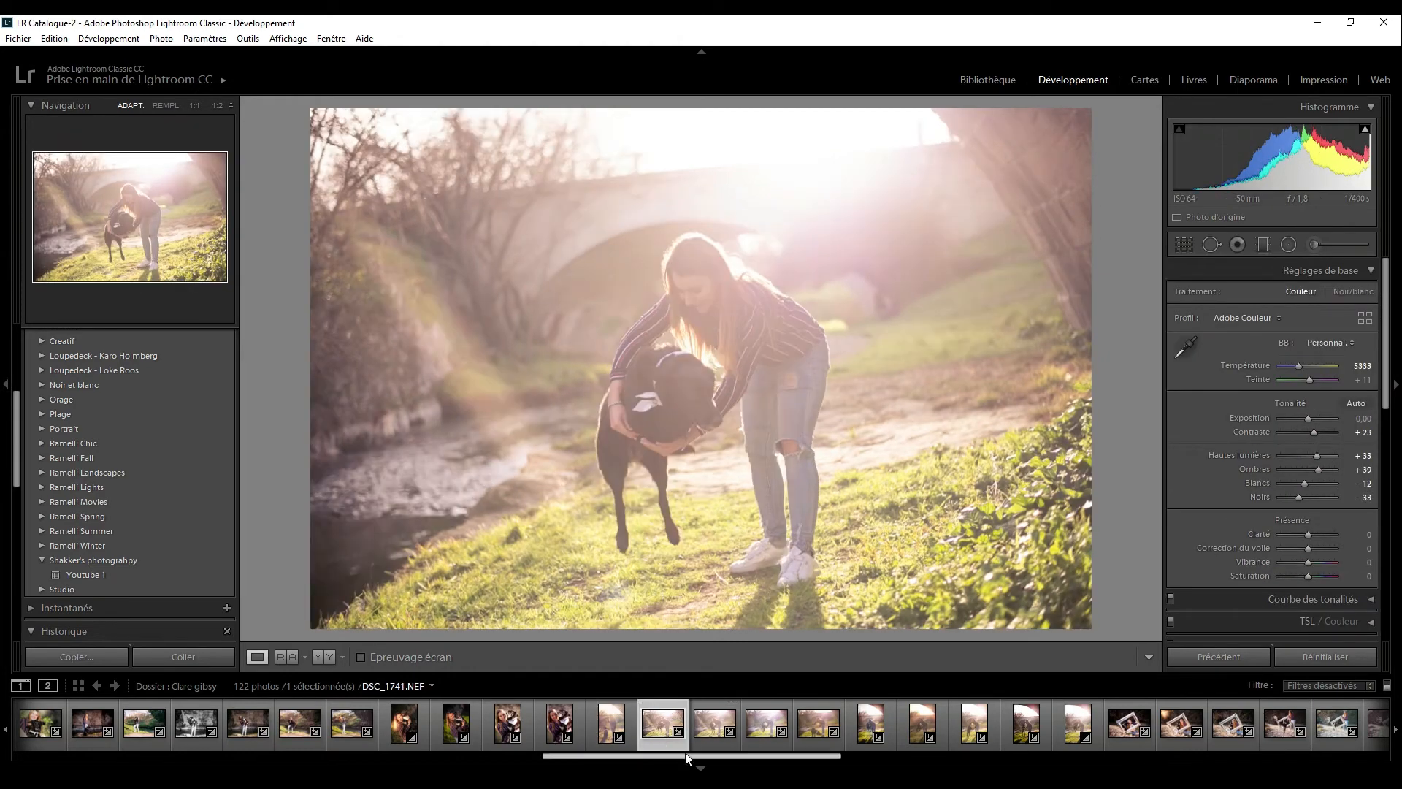
click(713, 732)
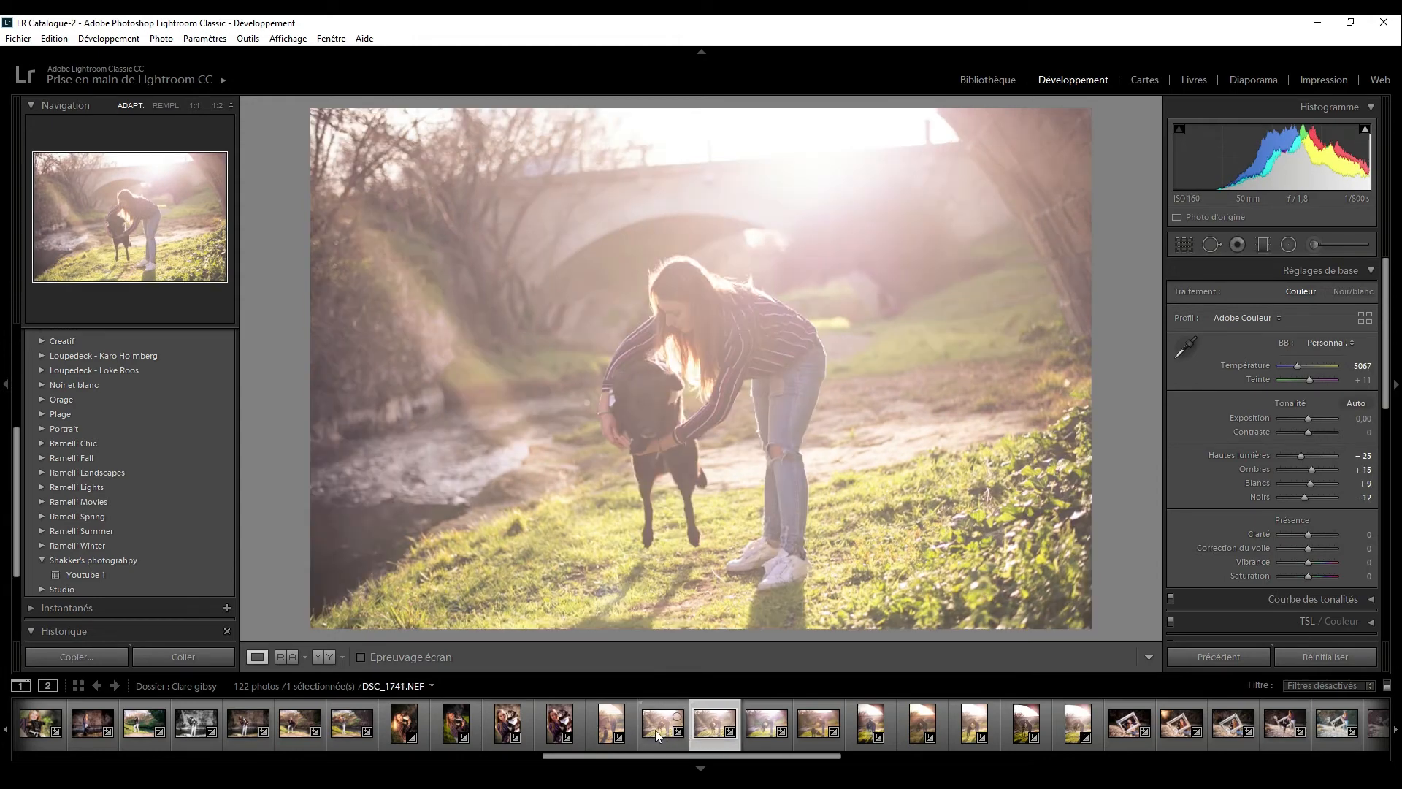
click(655, 730)
click(704, 734)
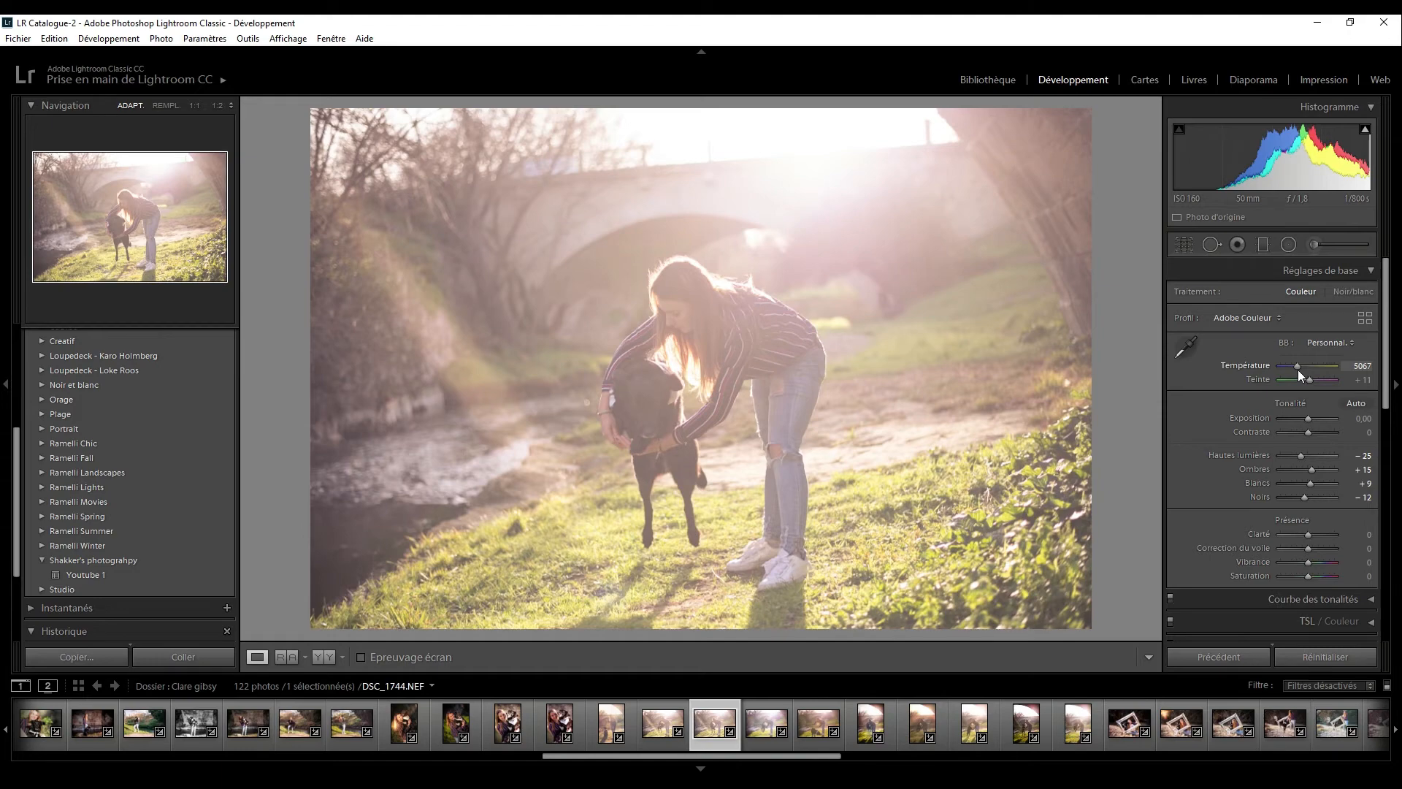
click(645, 736)
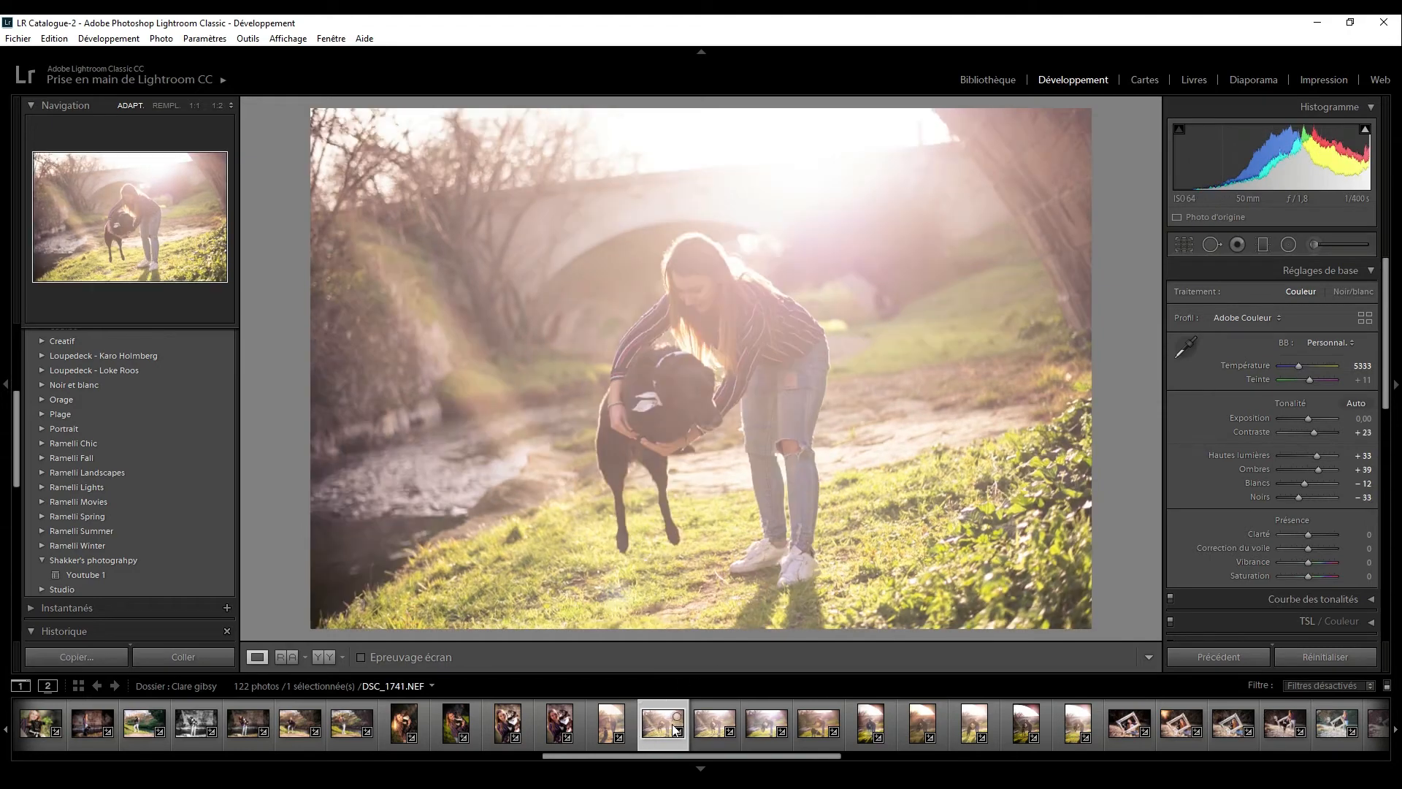
click(711, 721)
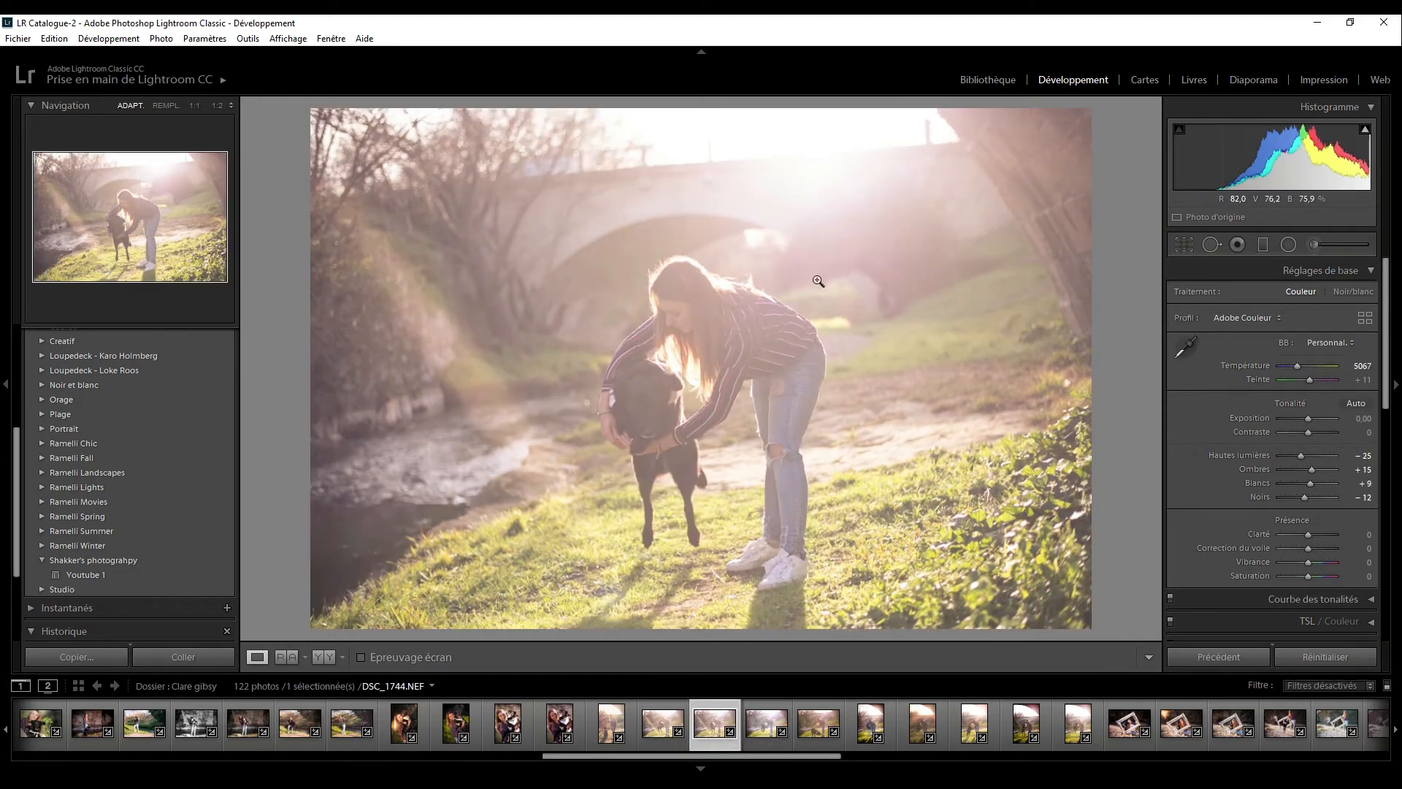
key(Left)
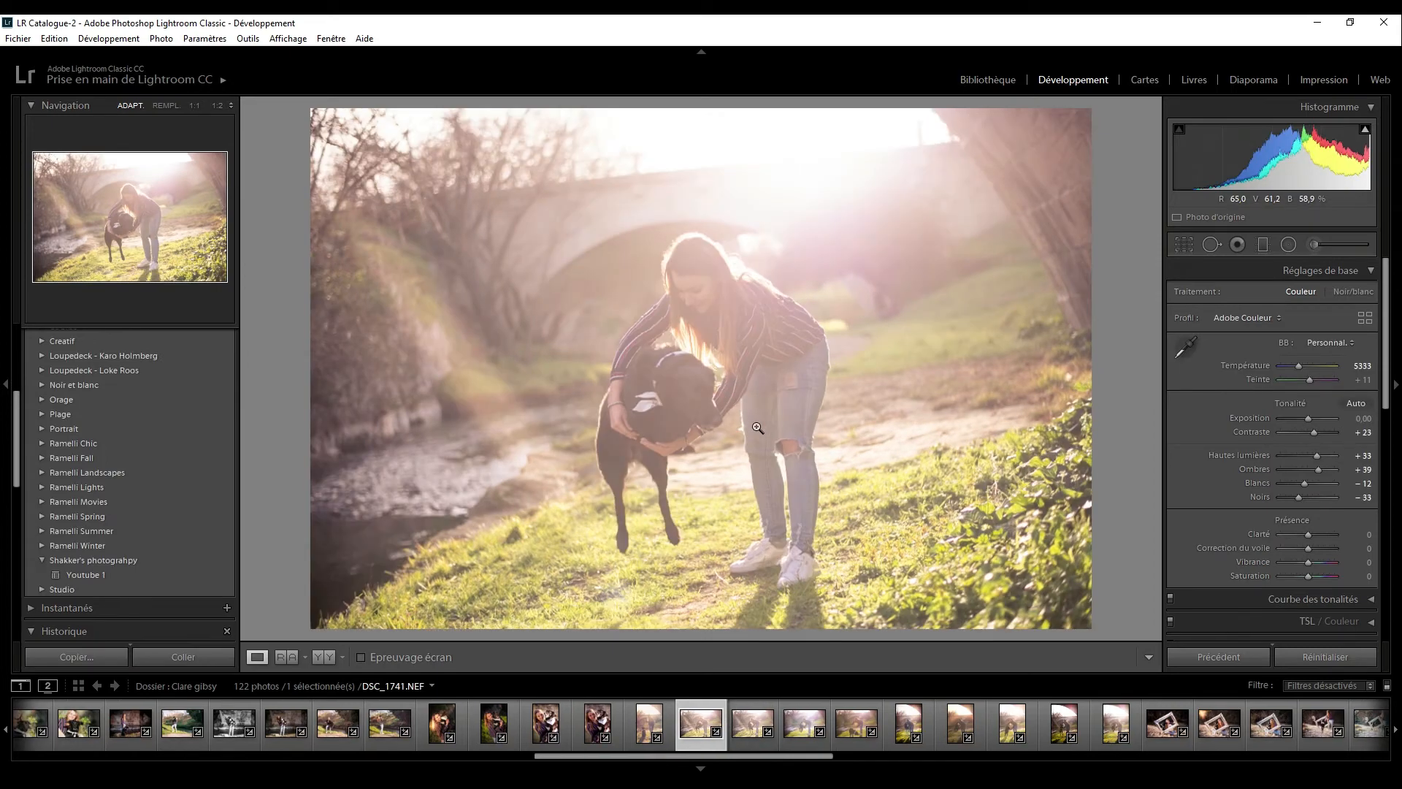
key(Right)
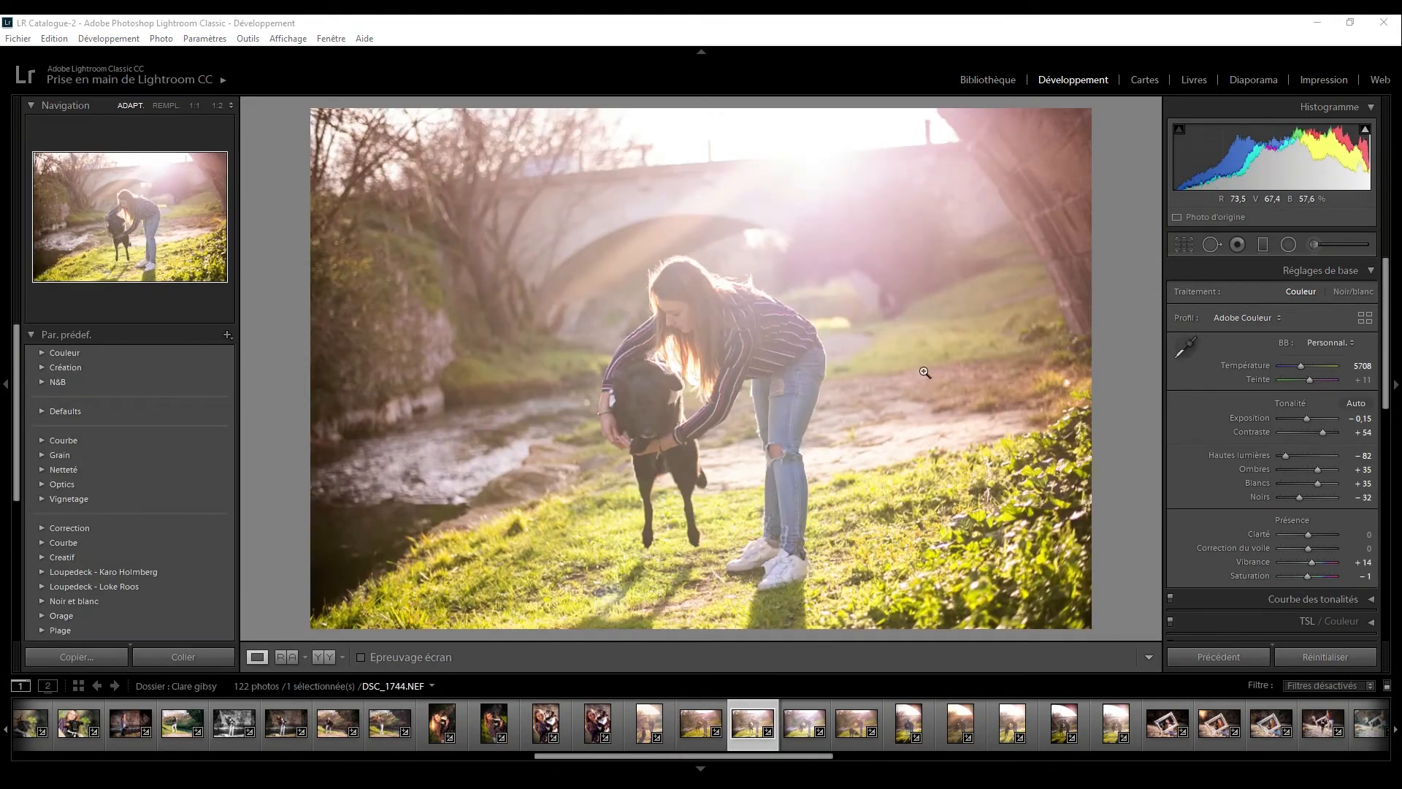
click(226, 337)
click(272, 352)
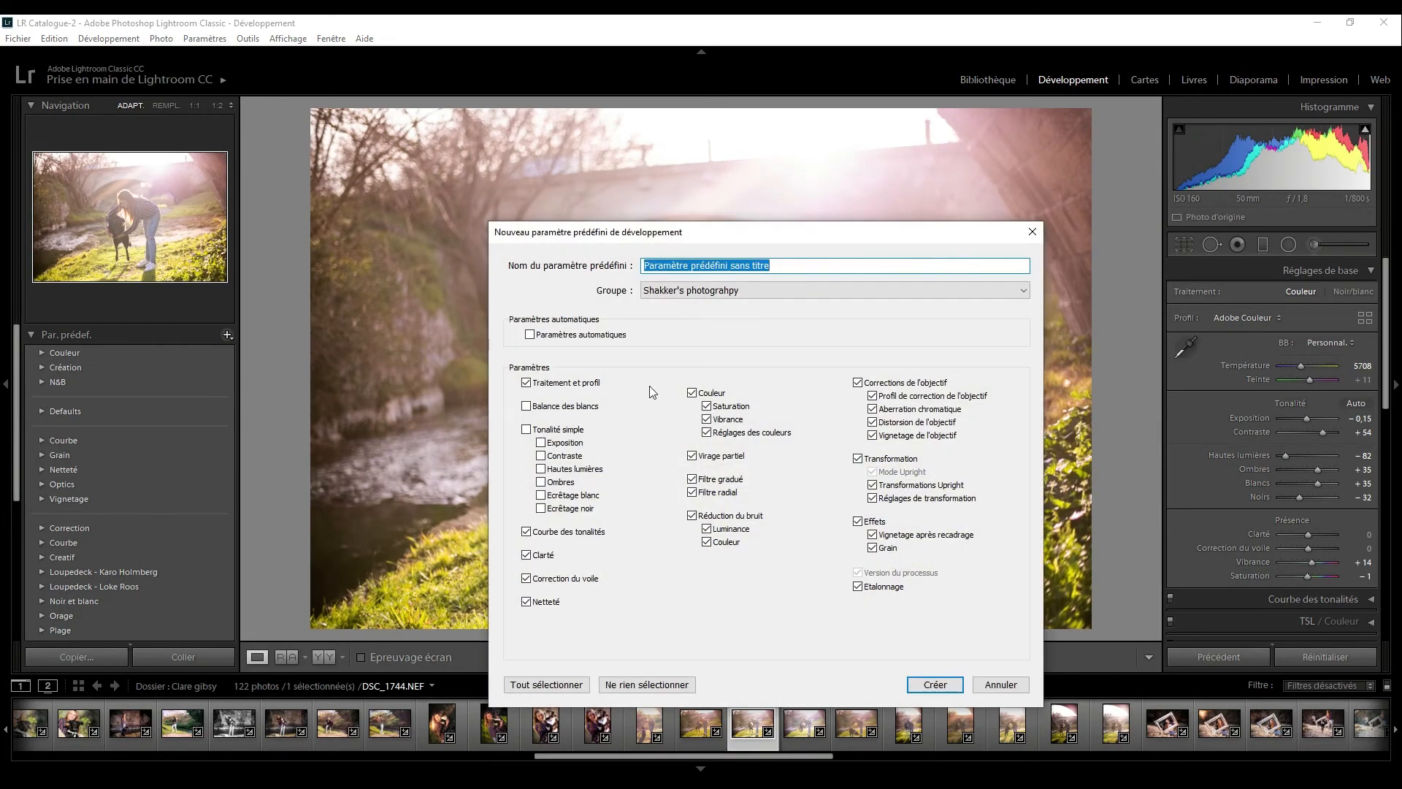
click(525, 406)
click(526, 429)
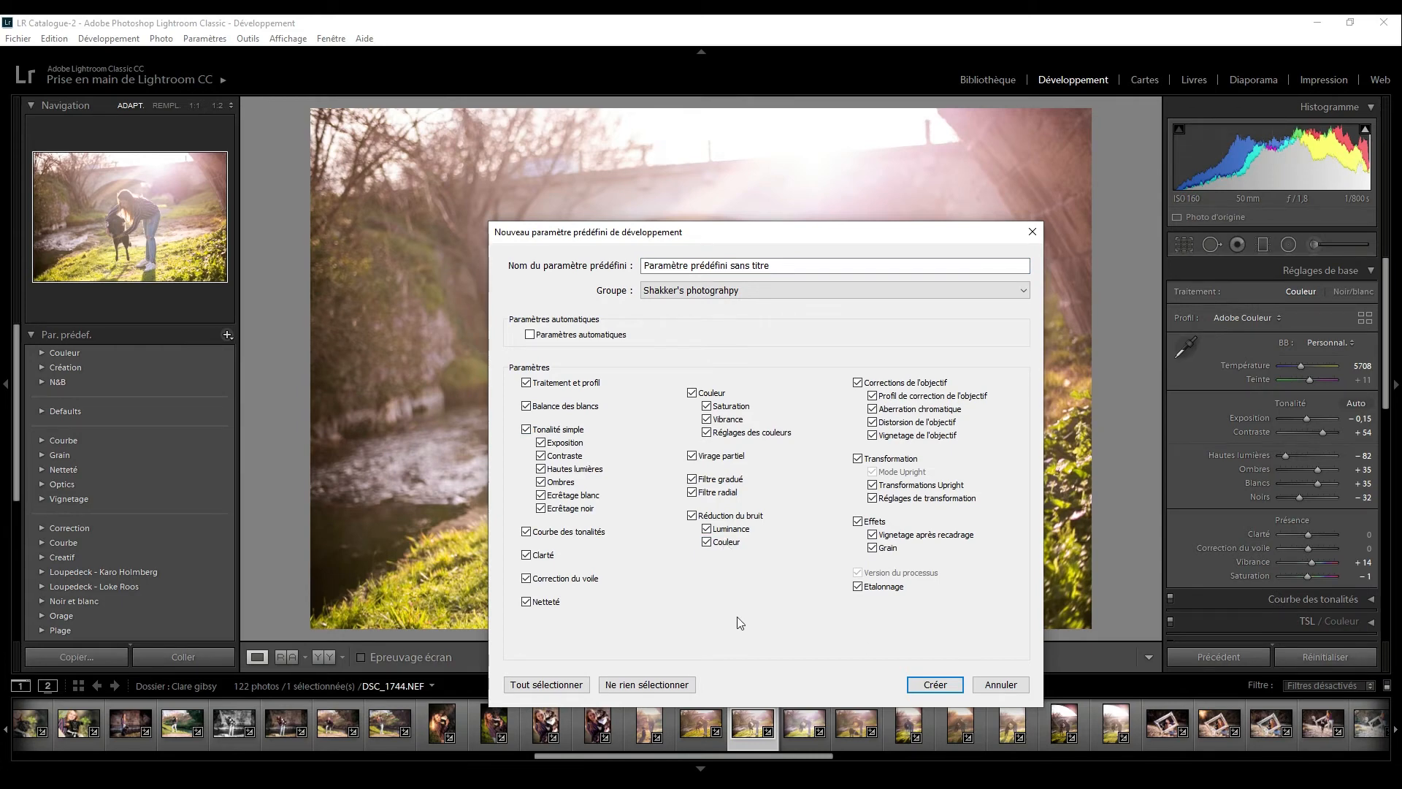
click(1000, 686)
Browse the presets stored in the Correction, Courbe and Portrait groups, collapsing each group after viewing it.
click(43, 527)
scroll(130, 511, down, 2)
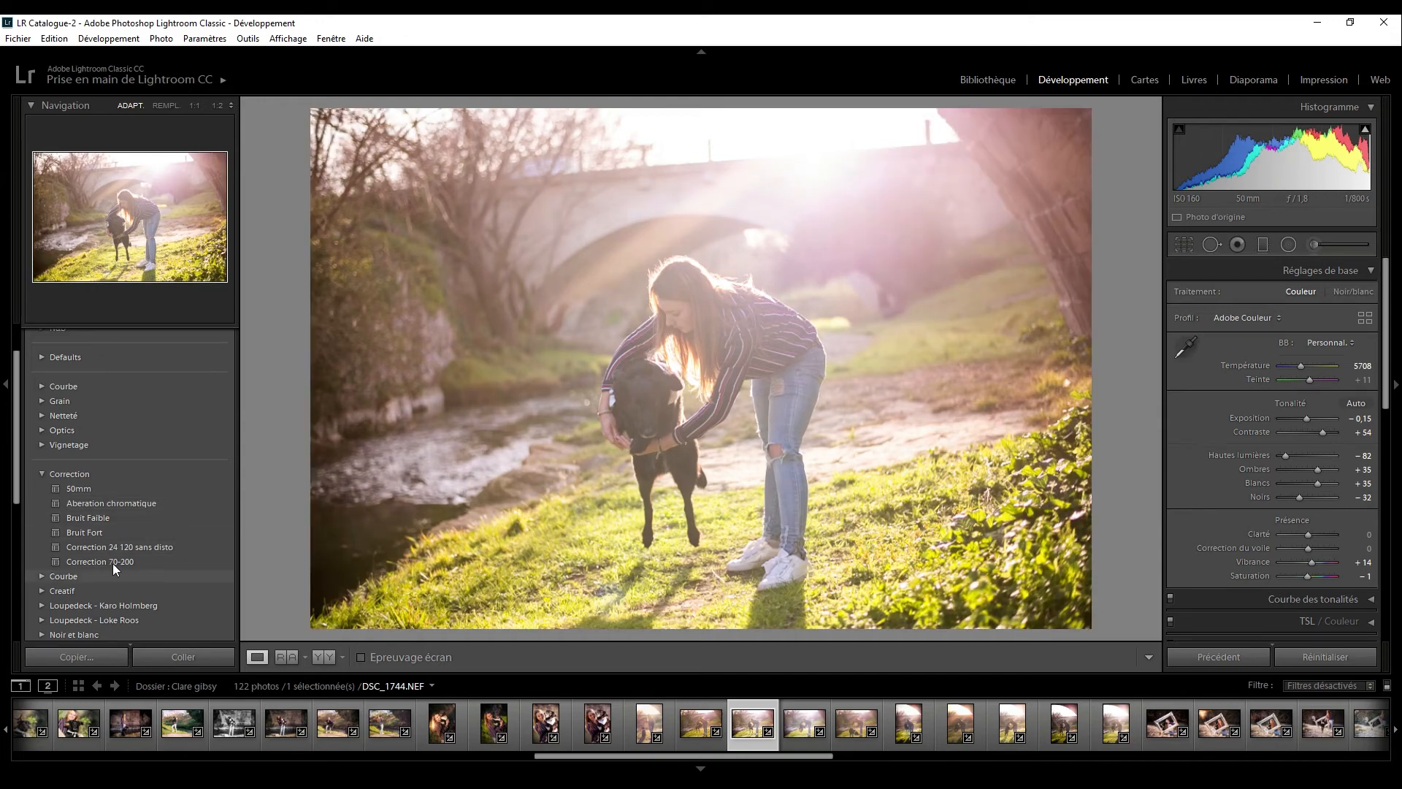
click(39, 474)
click(38, 489)
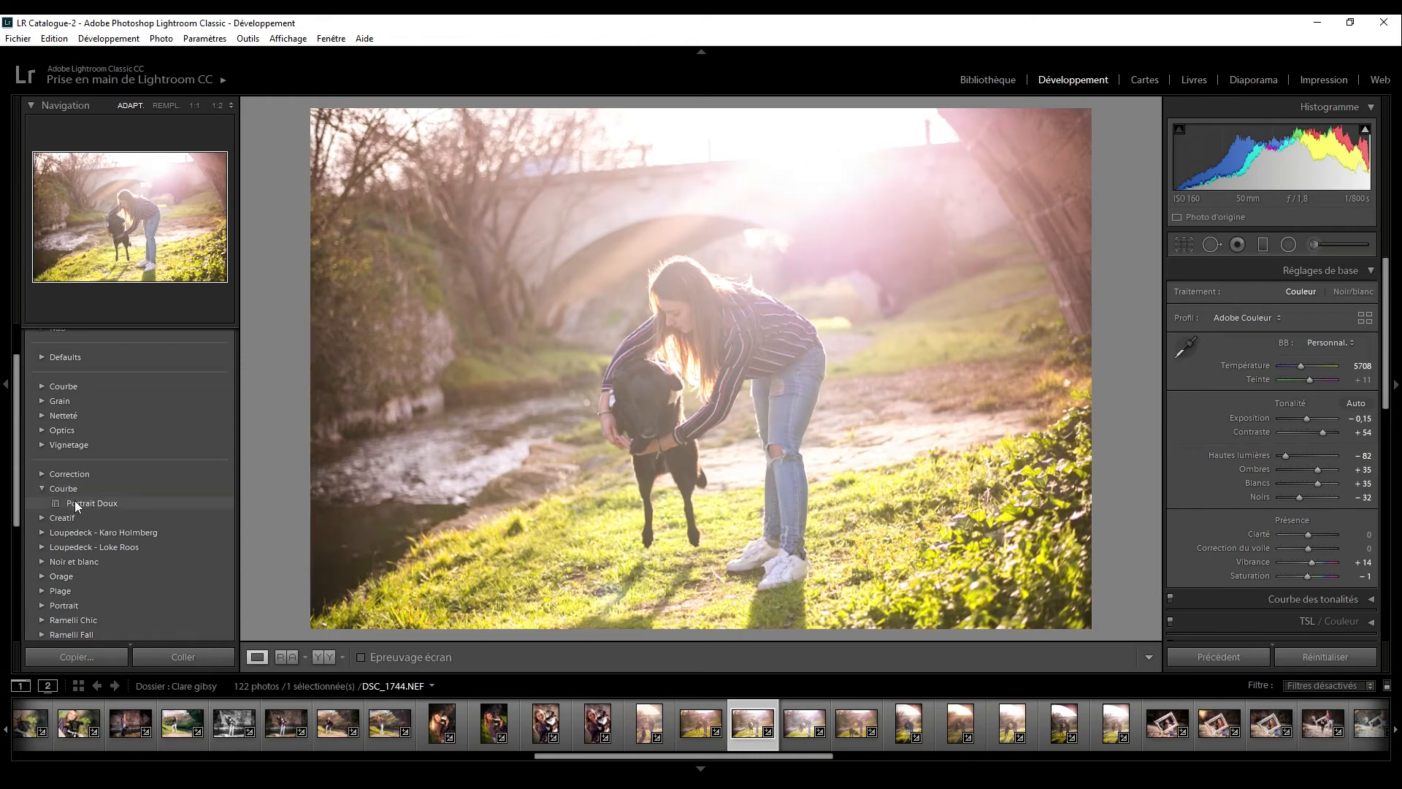
click(40, 487)
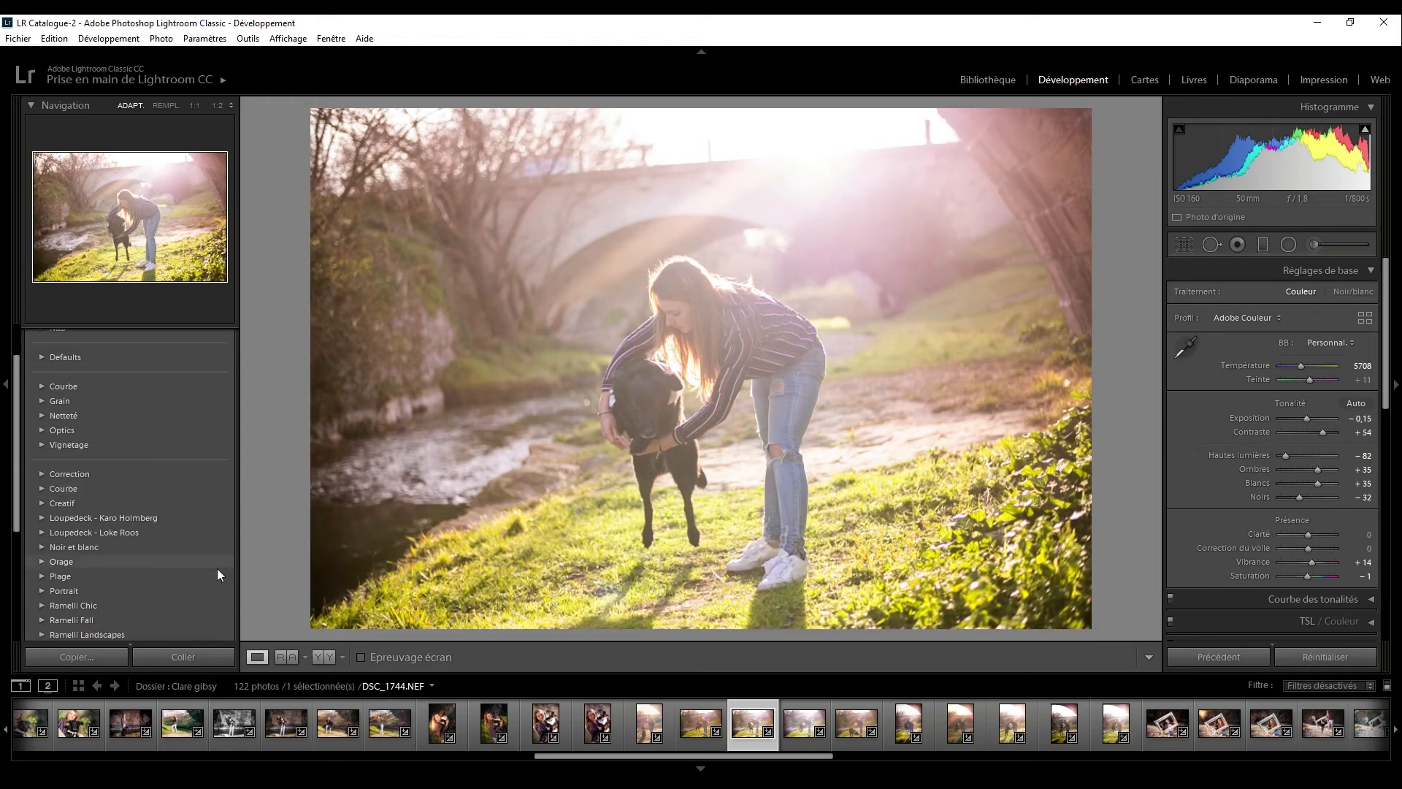
click(41, 591)
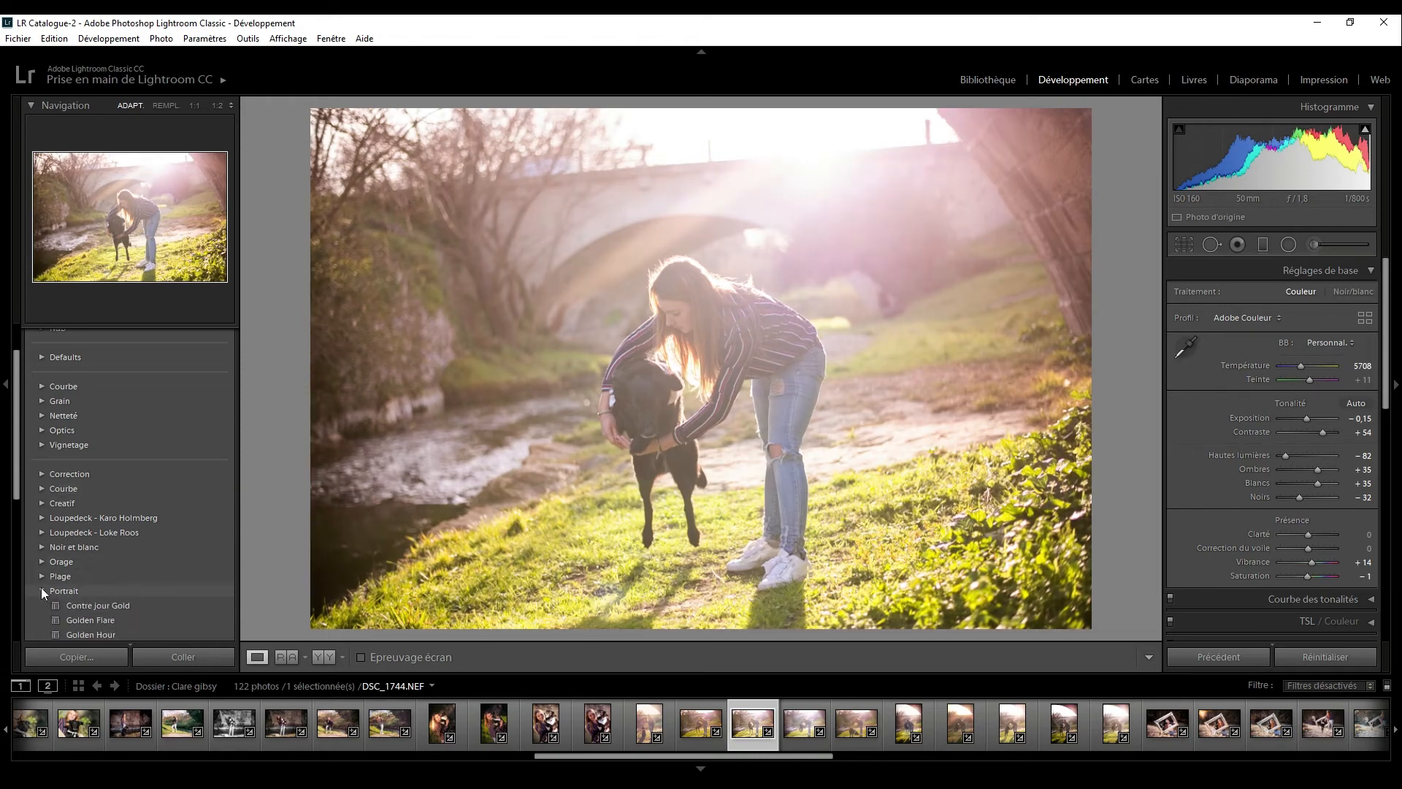
scroll(188, 581, down, 2)
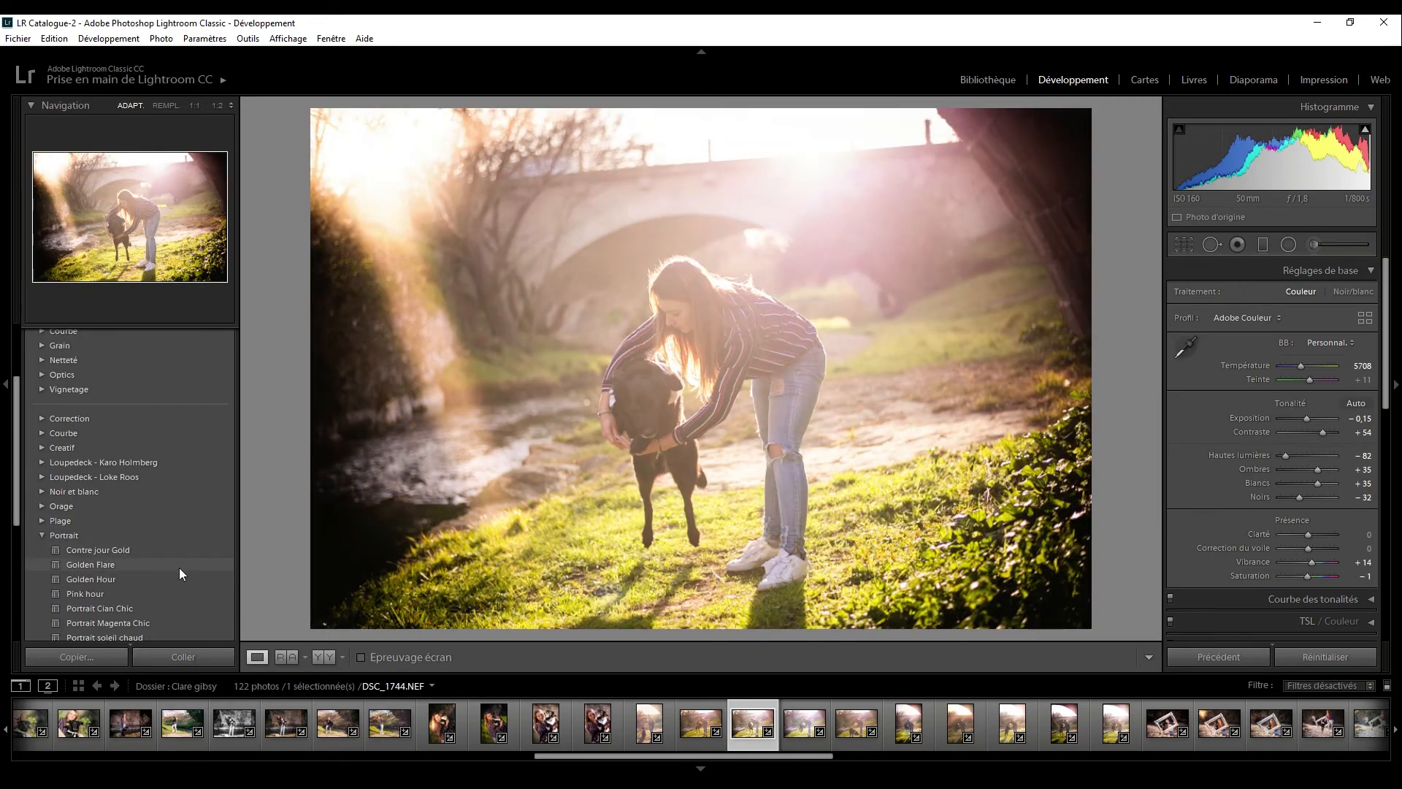
scroll(174, 609, down, 2)
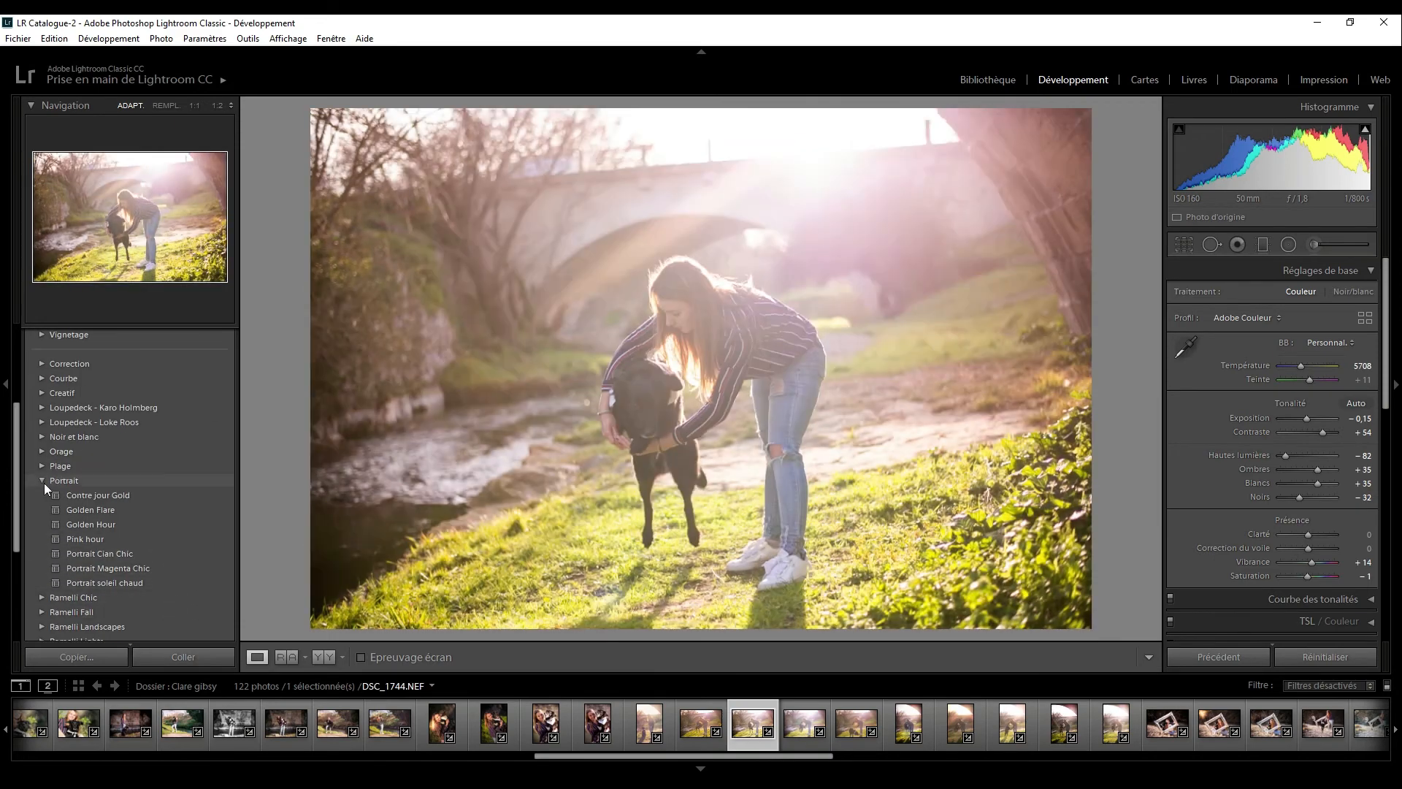
click(41, 481)
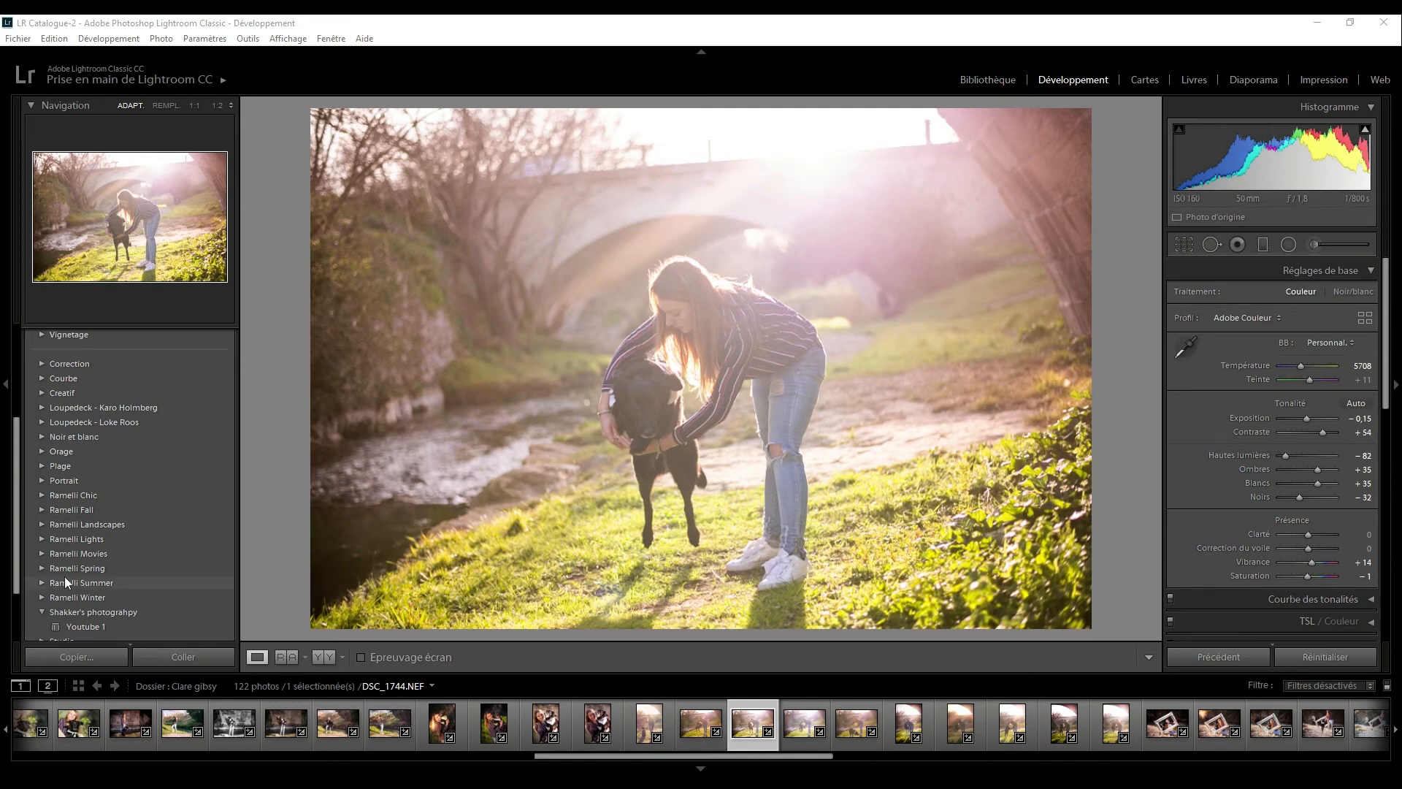
Try the "Youtube 1" preset on the edited DSC_1744.NEF photo and undo its application.
click(77, 603)
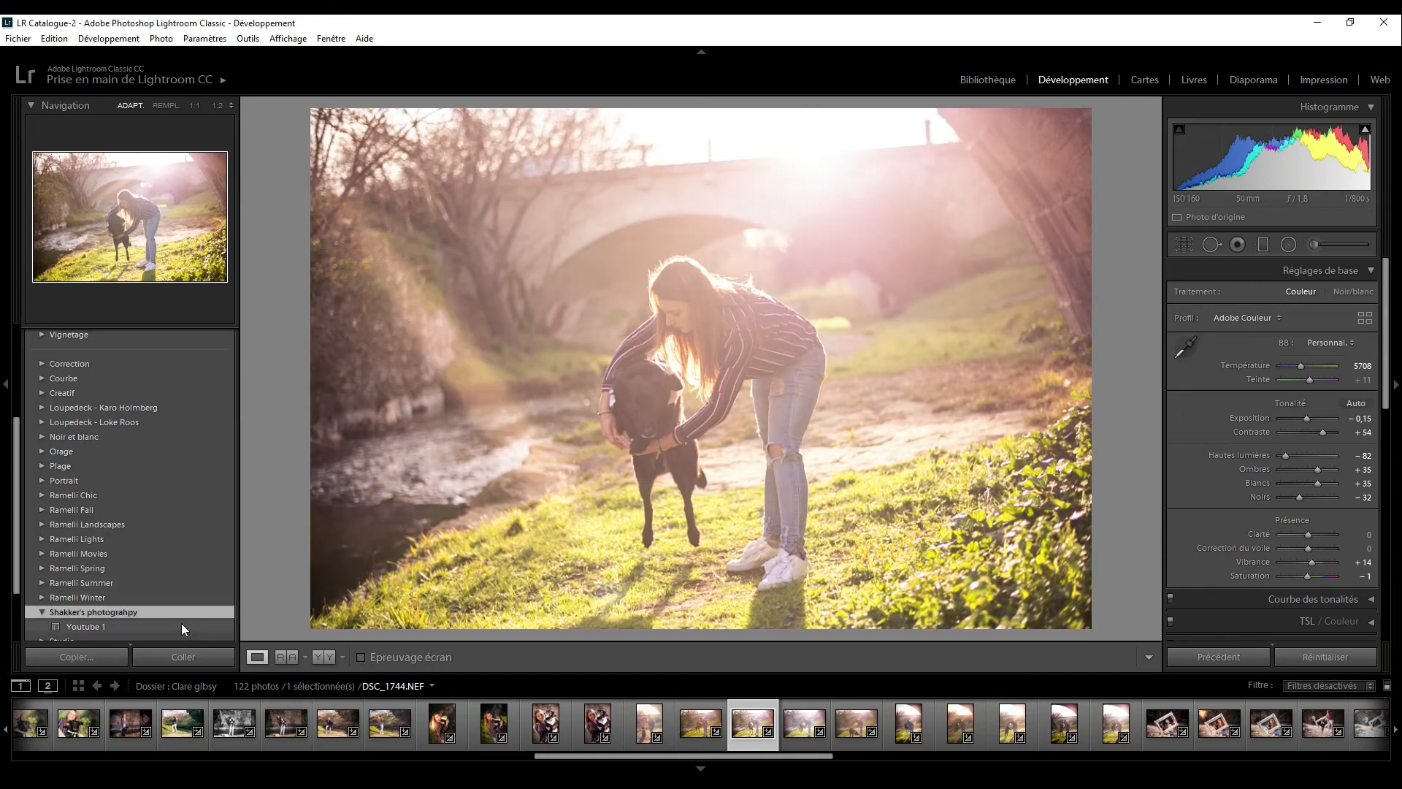
click(147, 626)
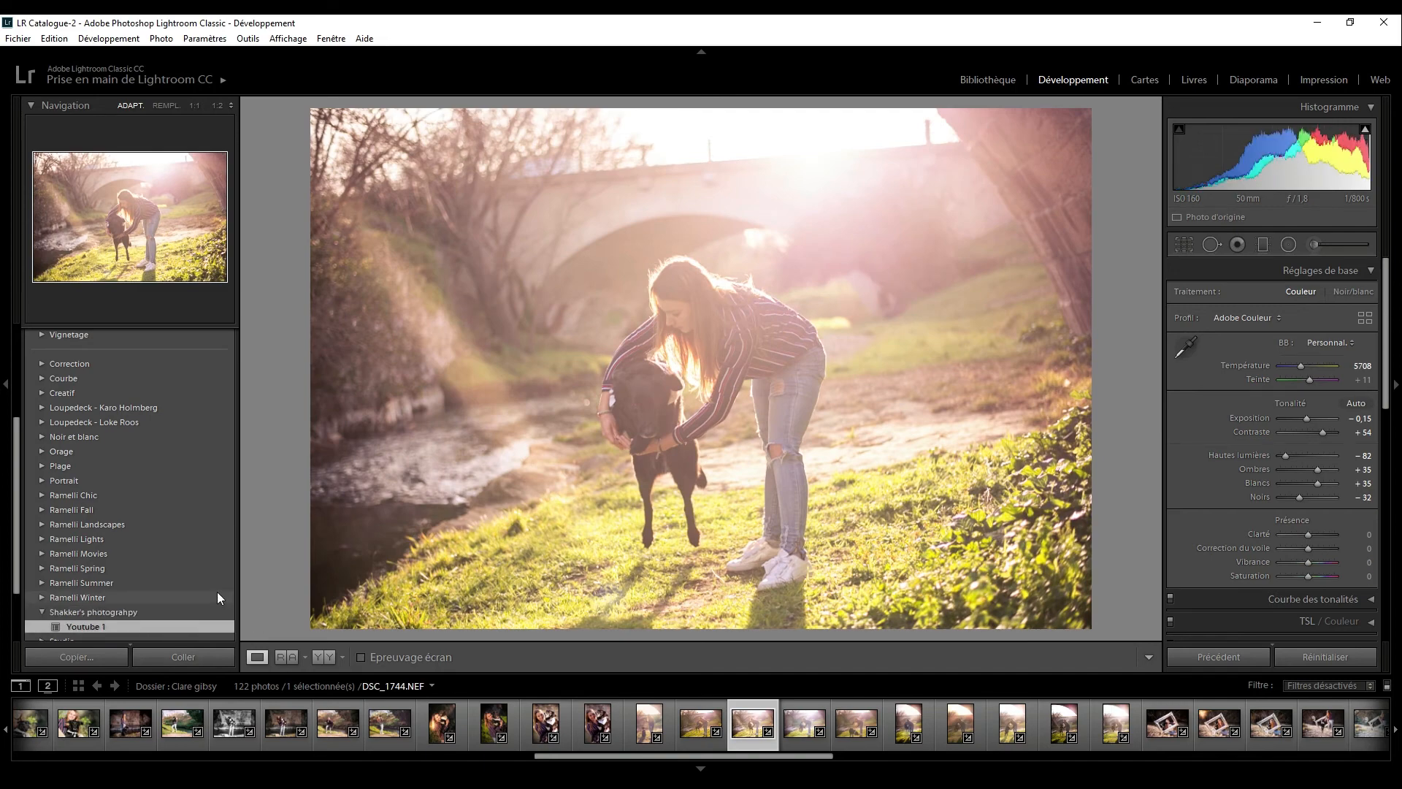
key(ctrl+z)
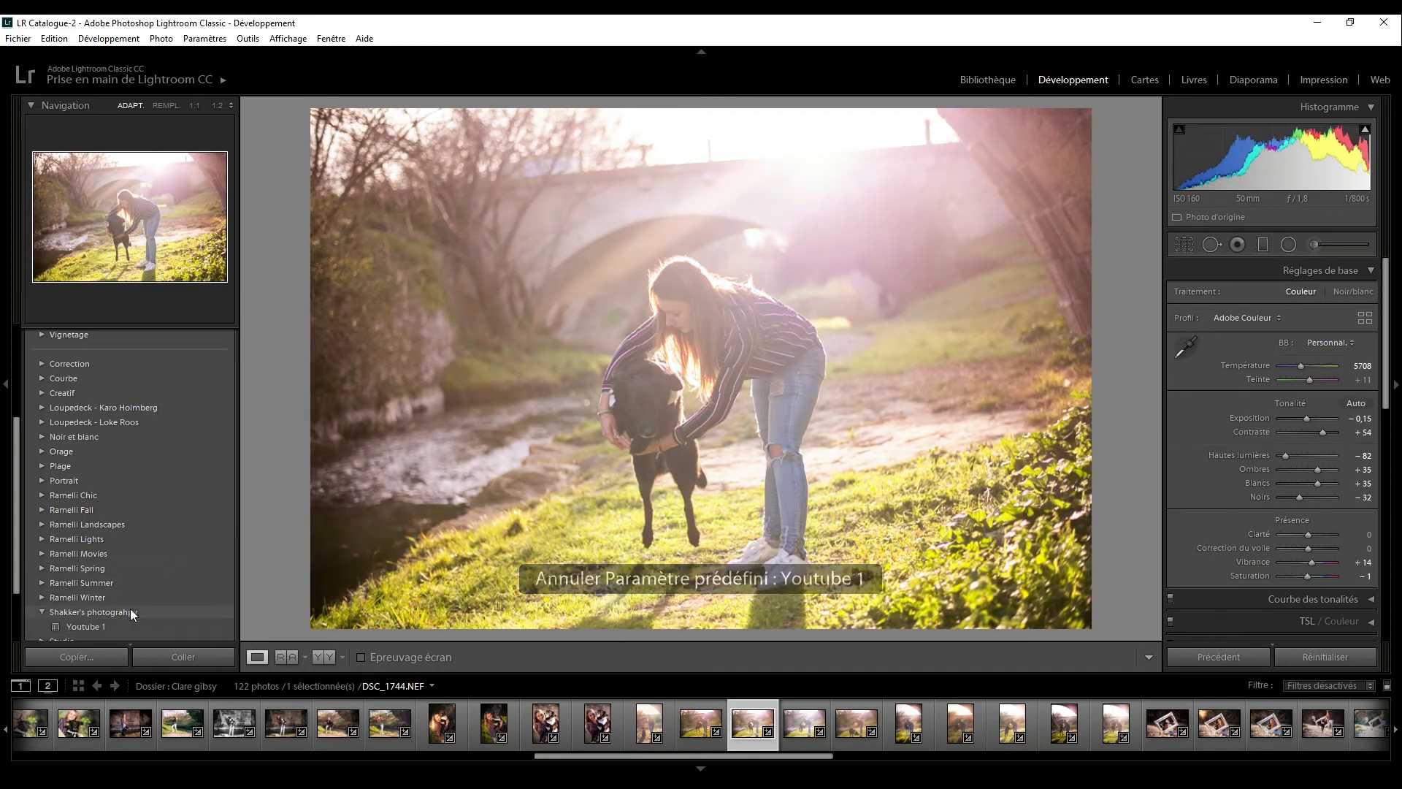
Switch to Explorer to locate the preset file Youtube 1.xmp in the "Shakker's photograhpy" folder under CameraRaw Settings and select it.
right_click(81, 627)
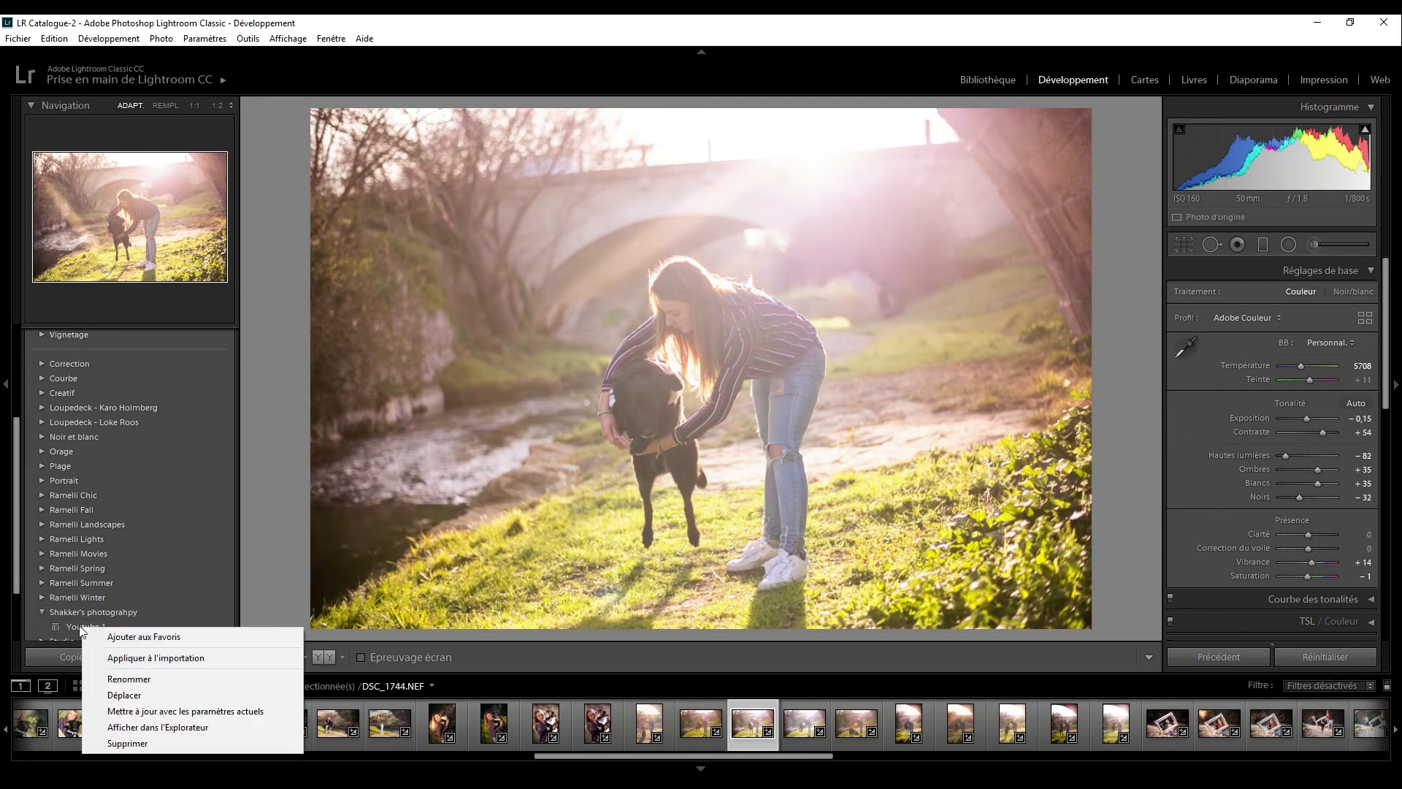
click(135, 727)
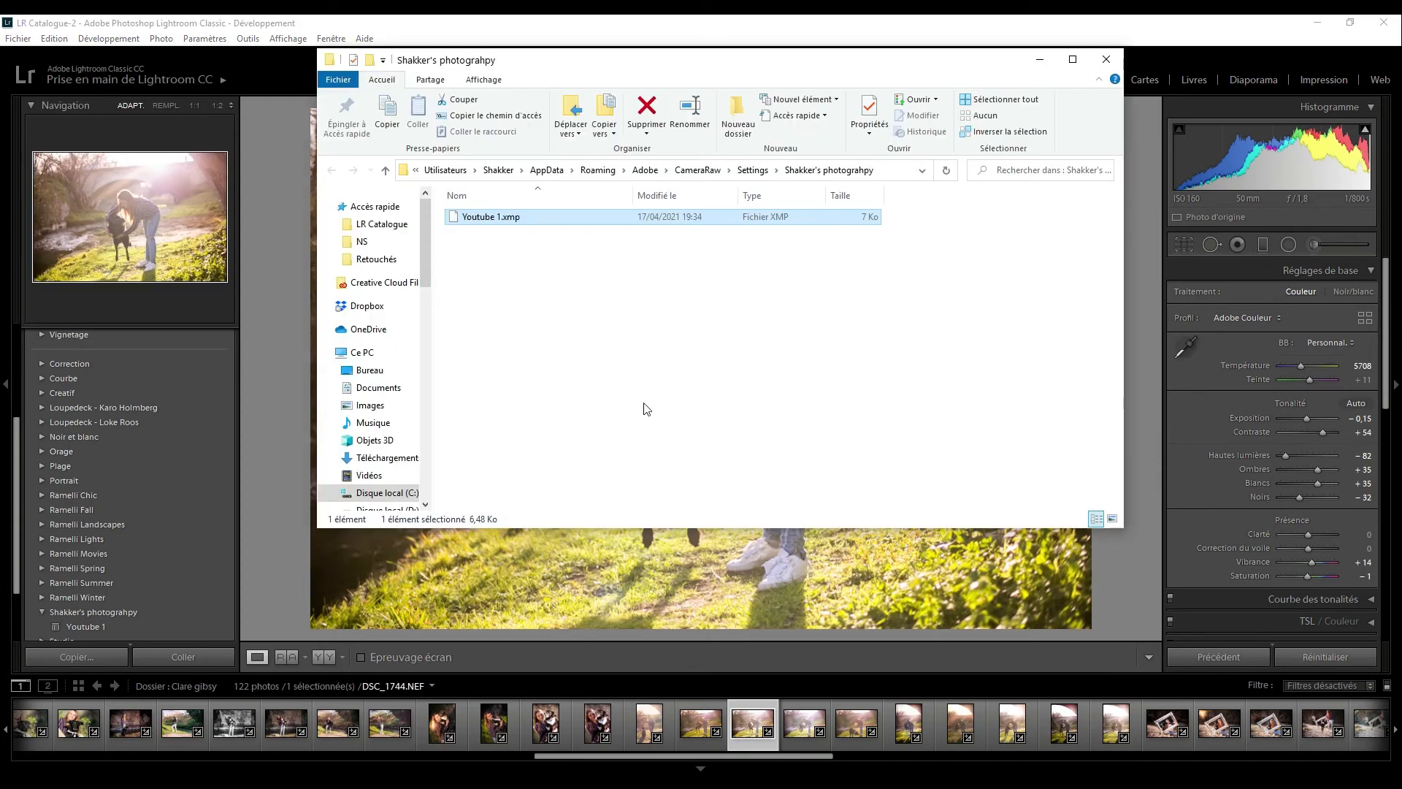
click(752, 170)
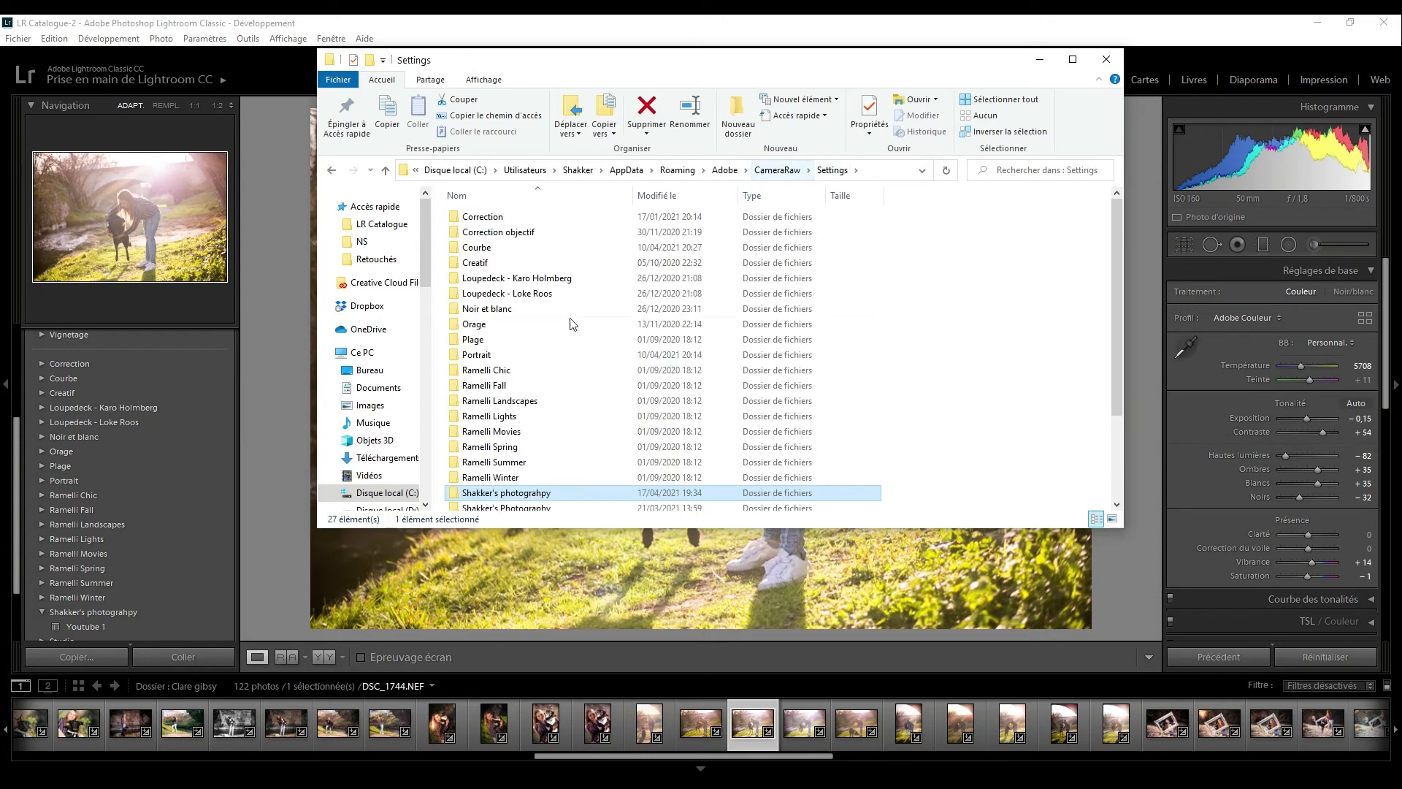
double_click(542, 495)
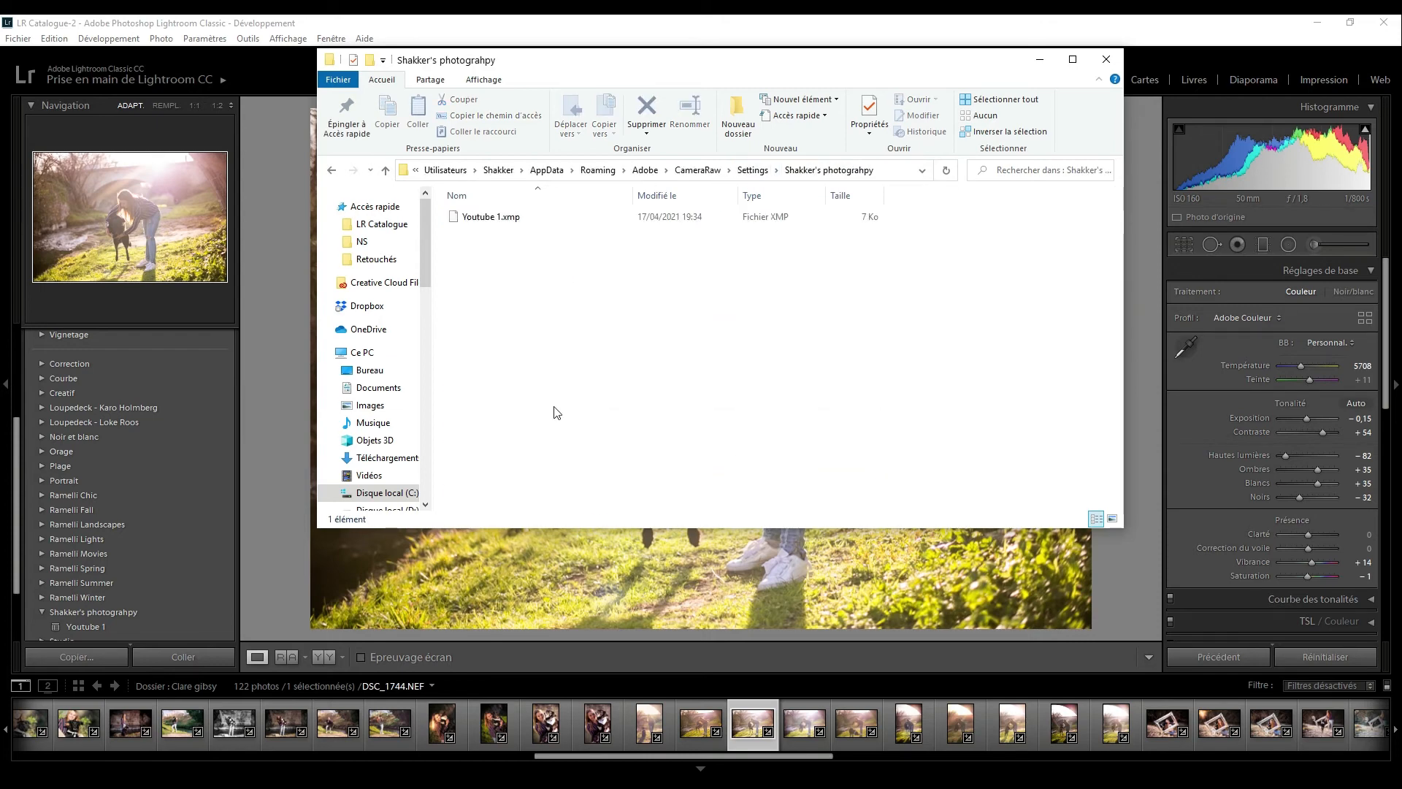
click(490, 227)
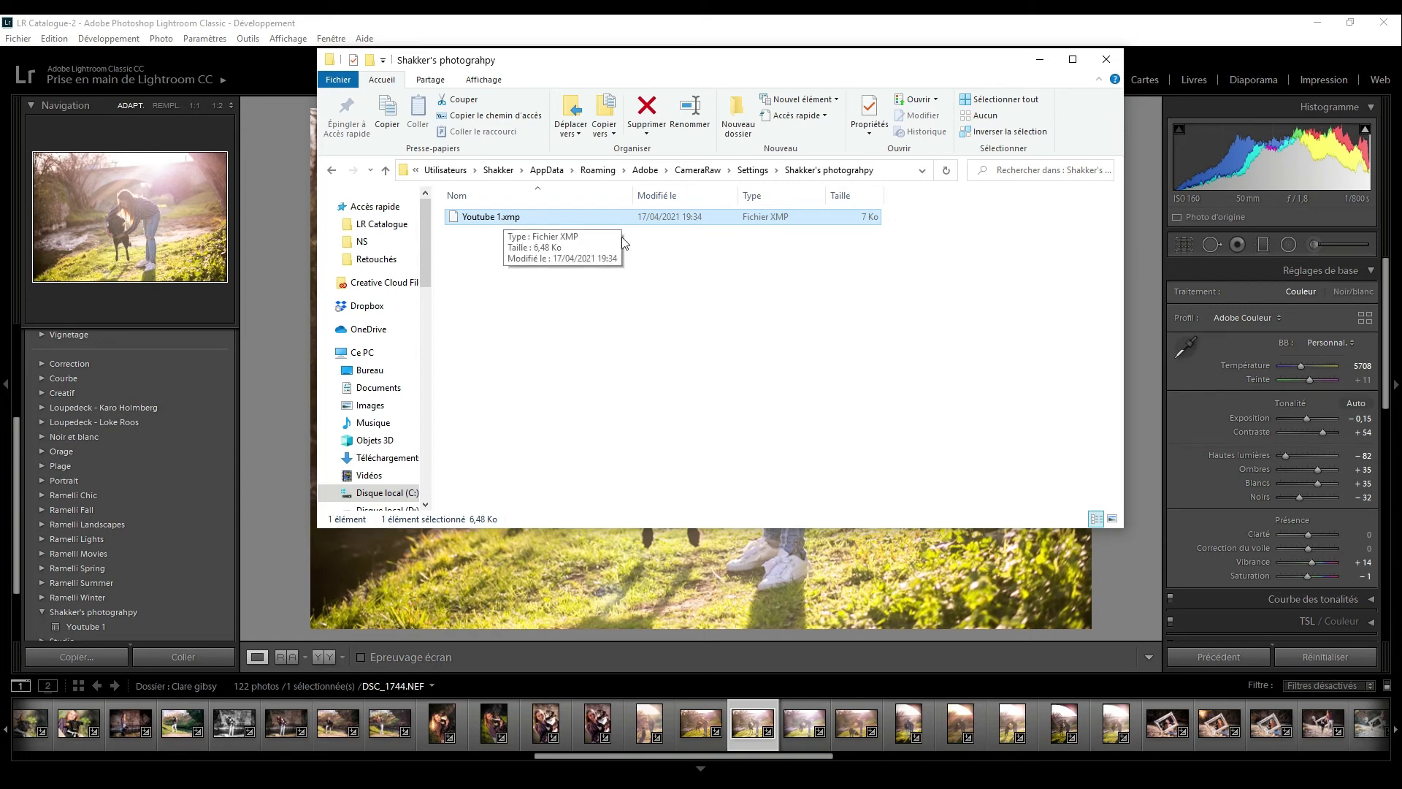
click(720, 294)
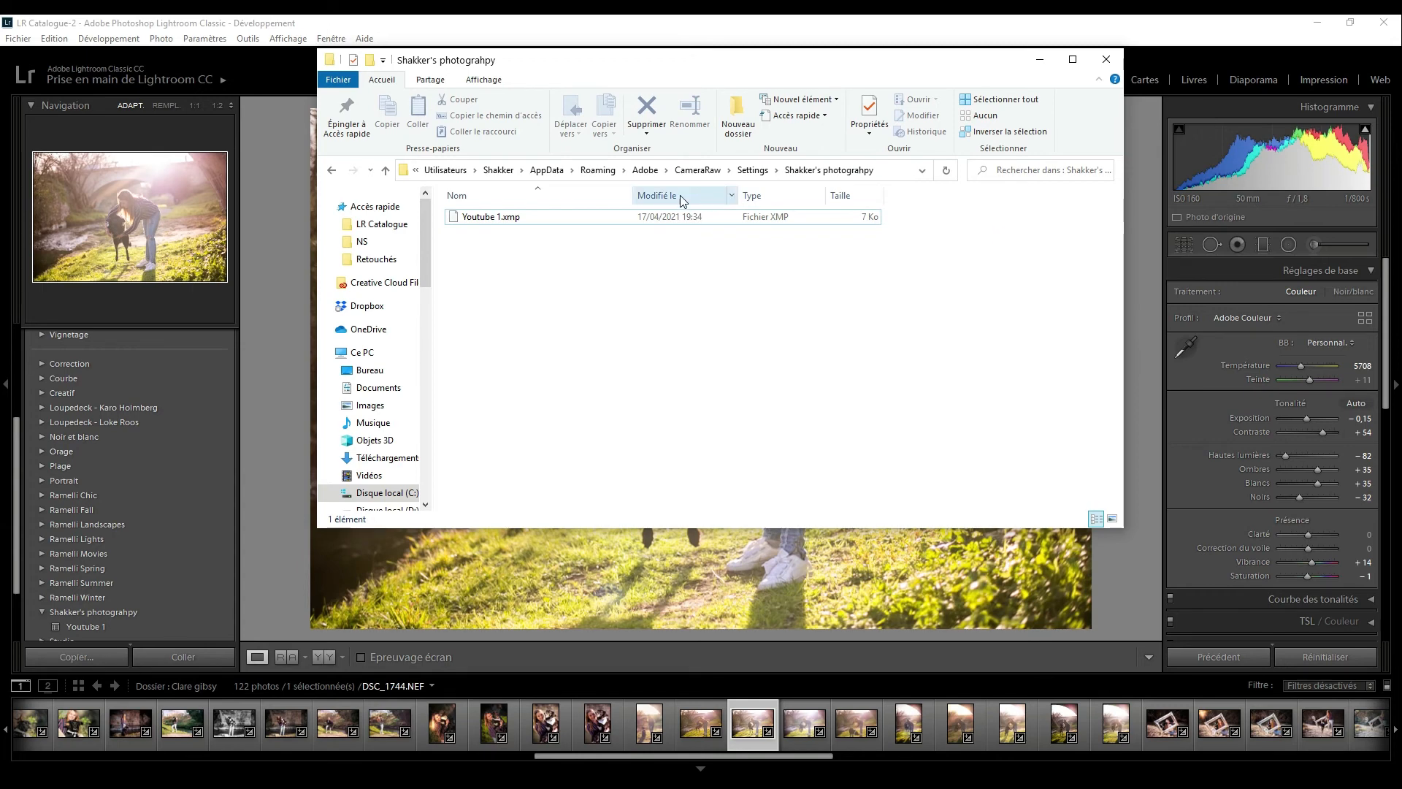
click(536, 218)
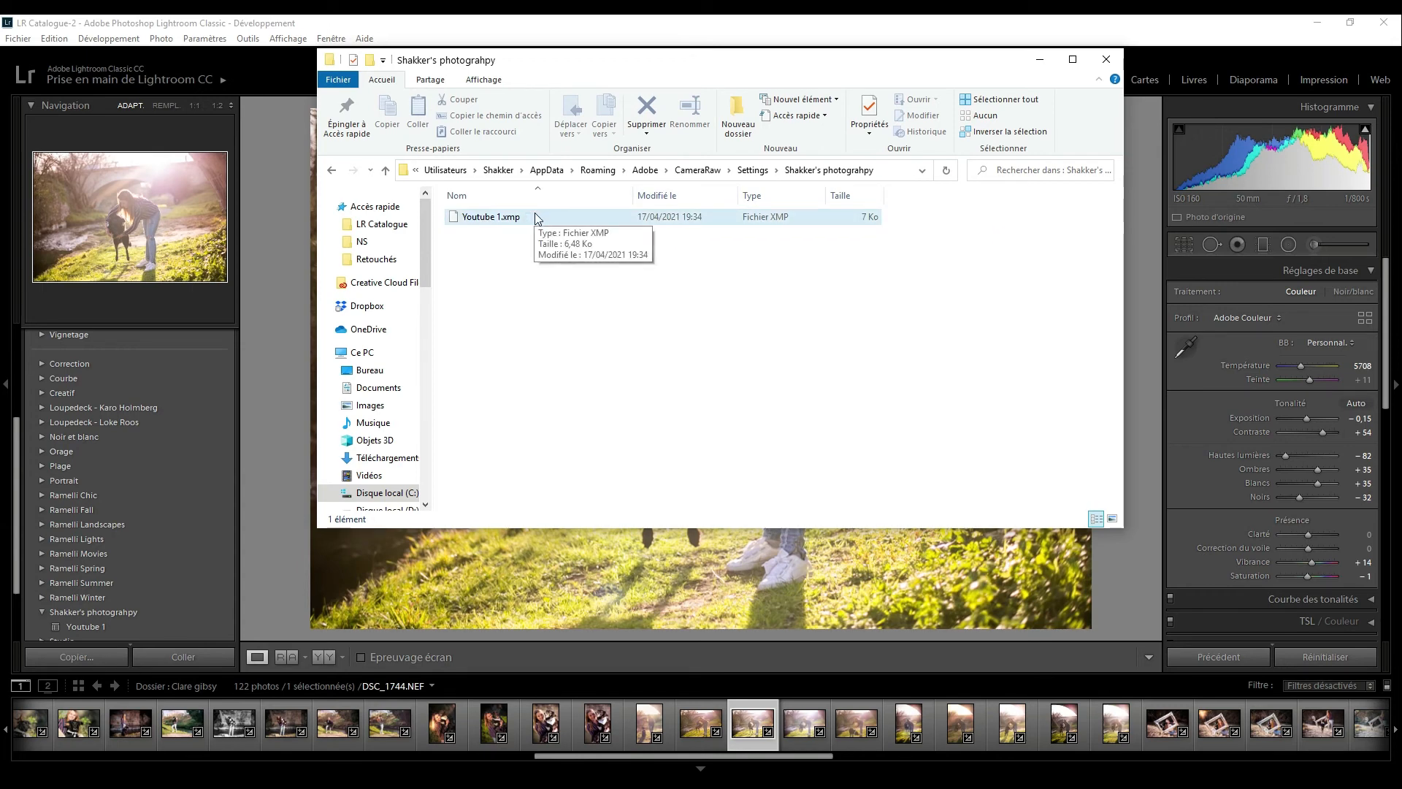
click(549, 252)
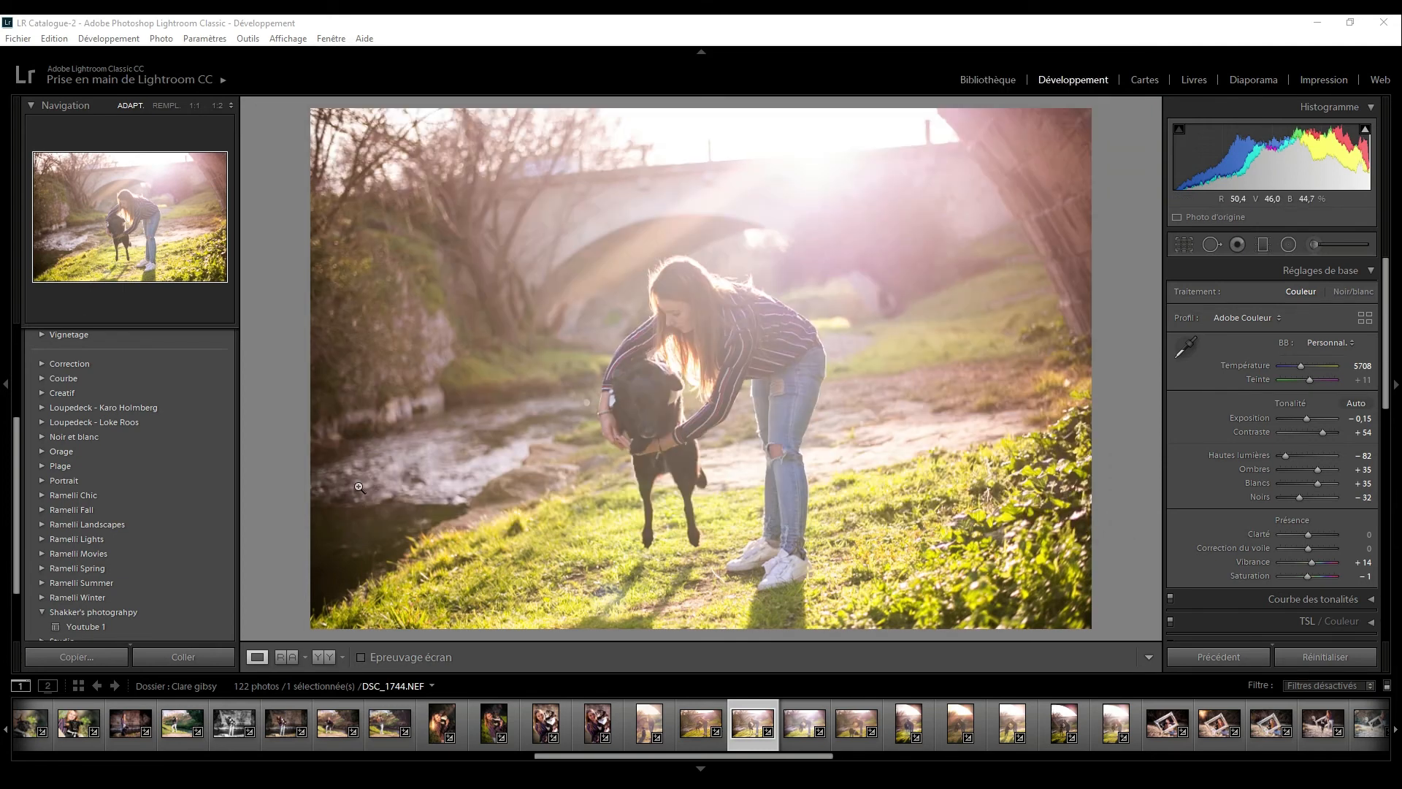
Permanently delete the "Shakker's photograhpy" preset group together with the Youtube 1 preset it contains.
scroll(182, 607, down, 3)
click(142, 581)
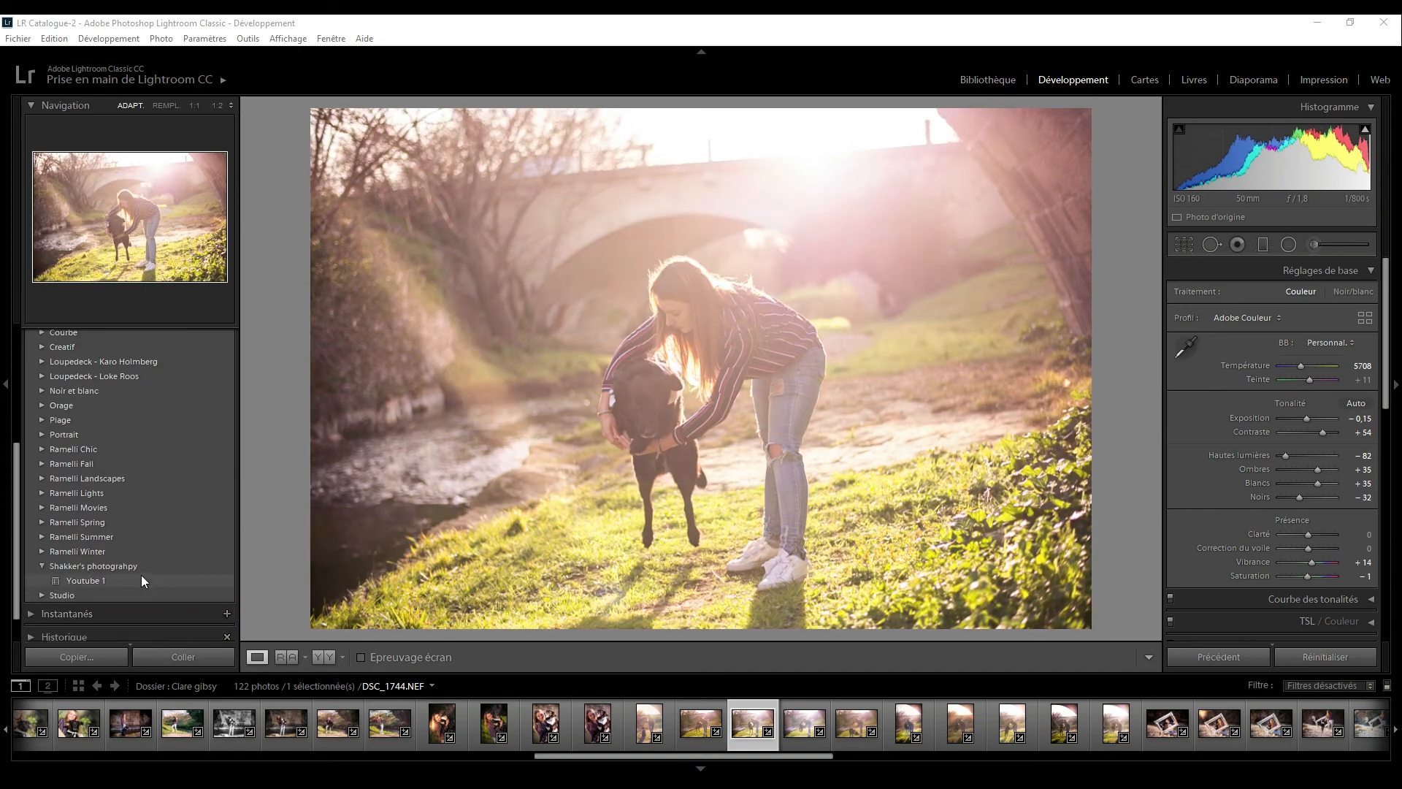
right_click(133, 567)
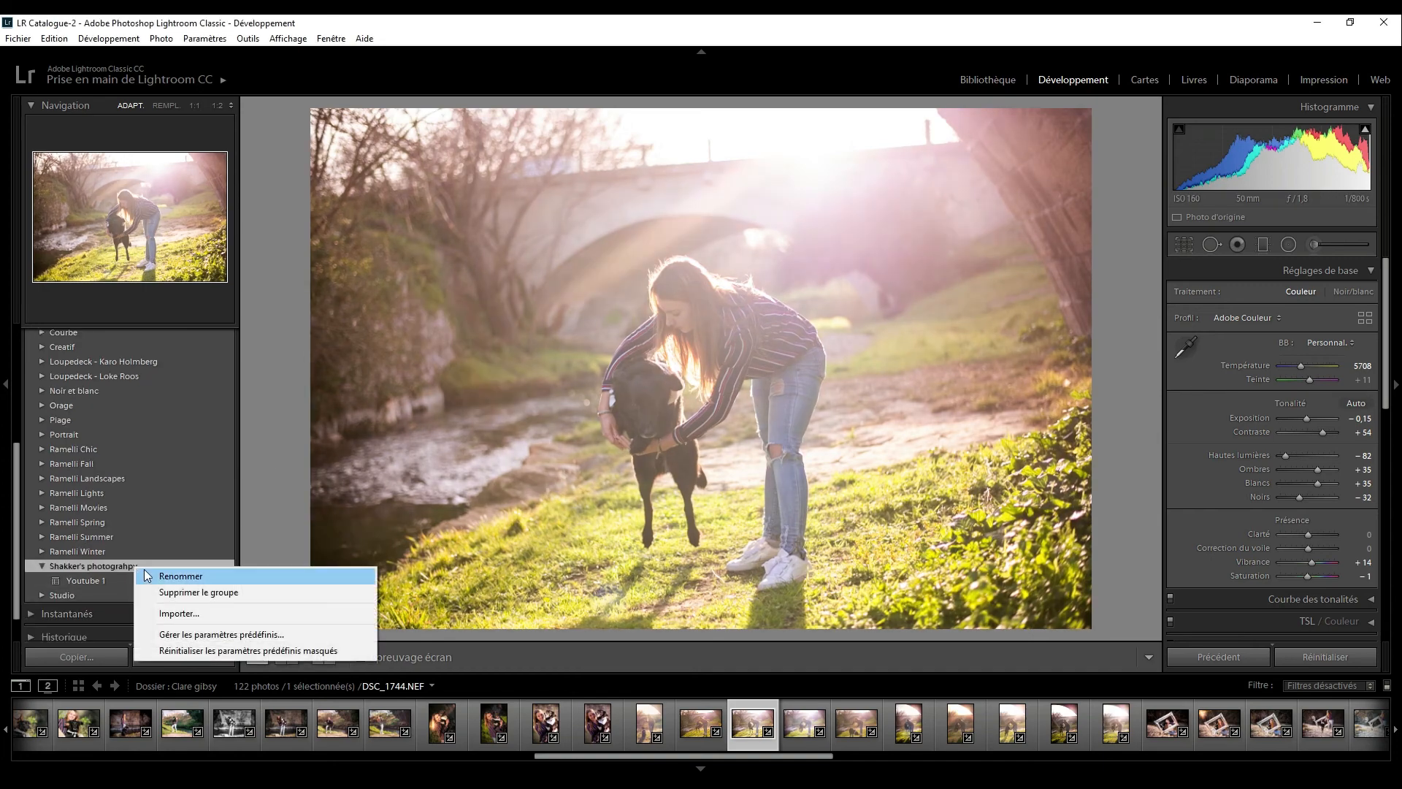
click(173, 592)
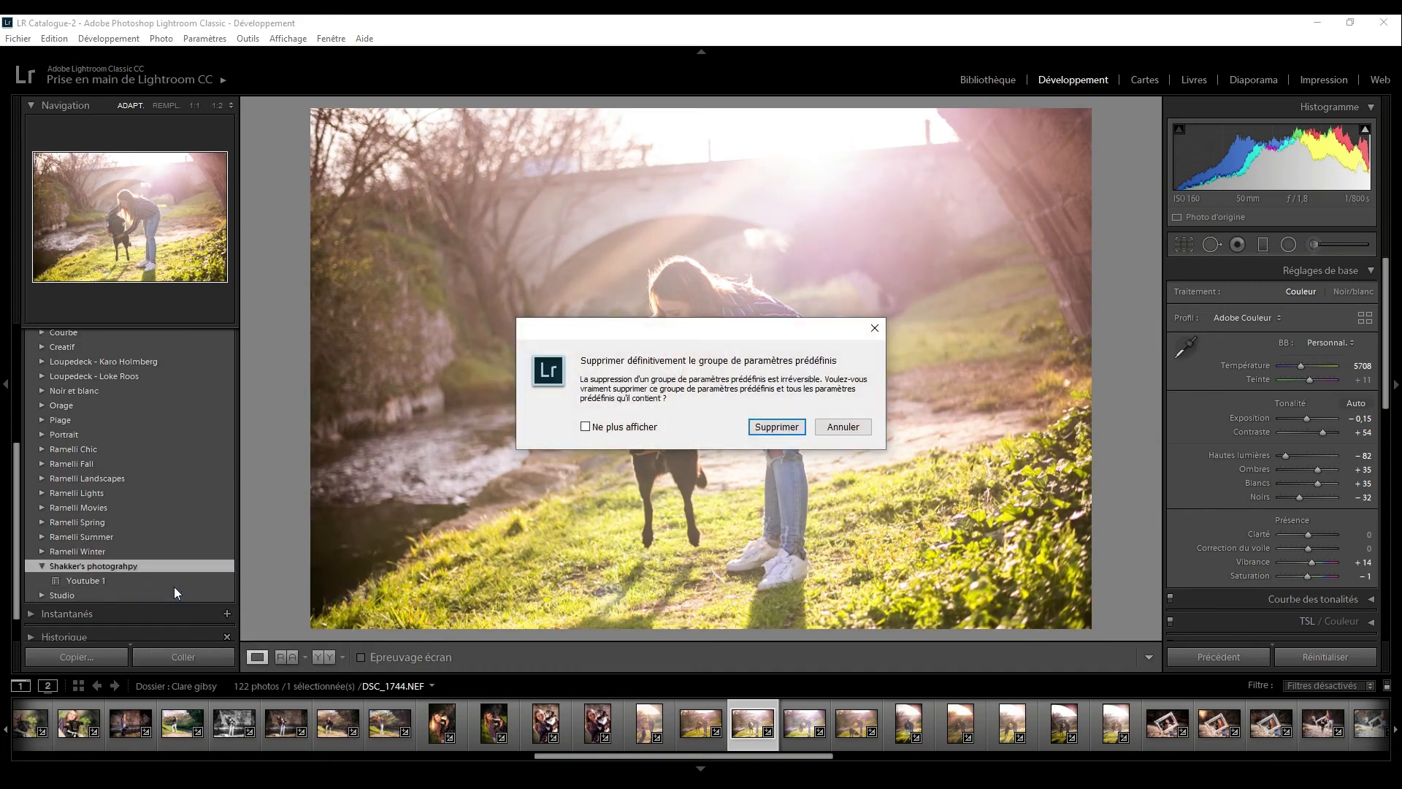
click(773, 425)
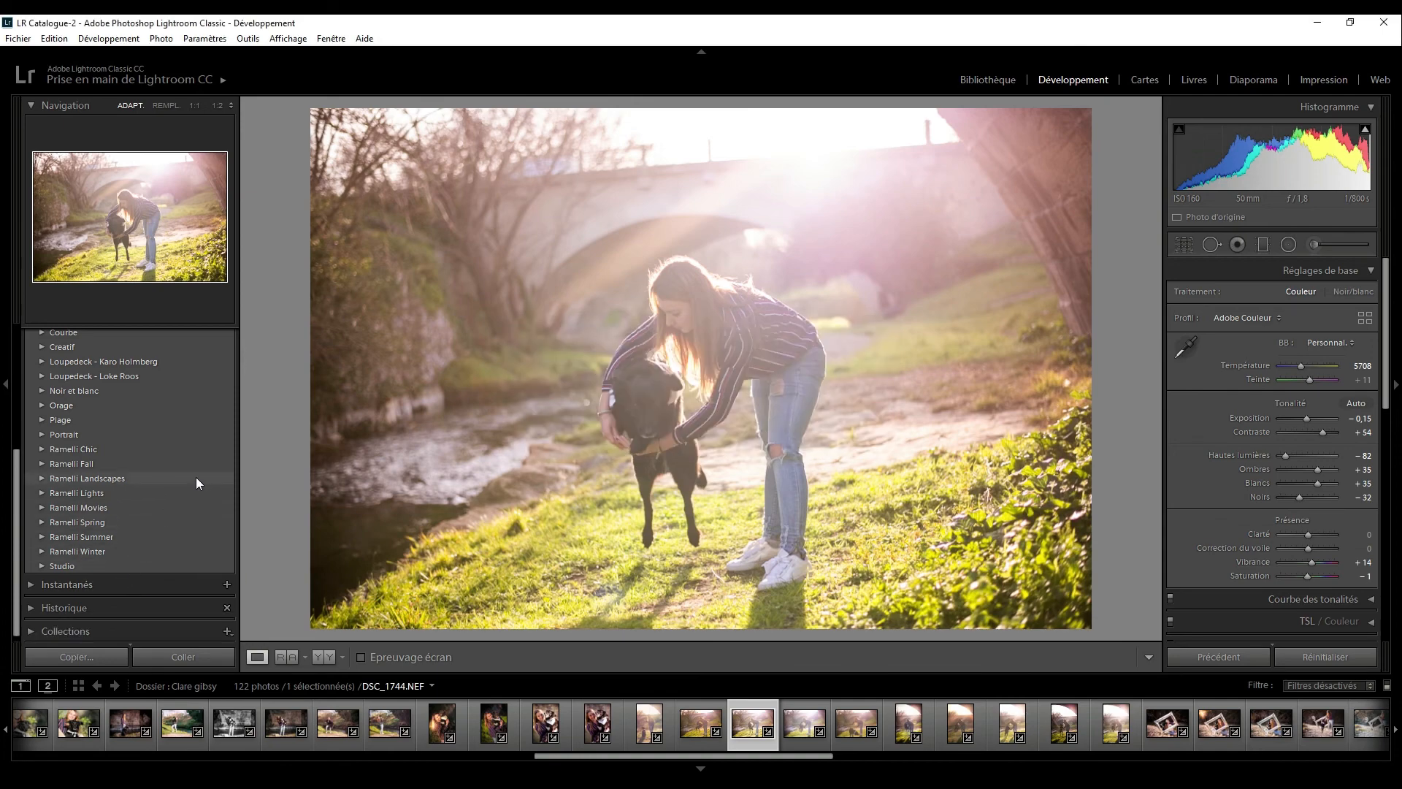
Import the develop preset file Youtube 1.xmp from the Parametre folder inside Shakker's Photography on drive D:.
scroll(200, 478, up, 3)
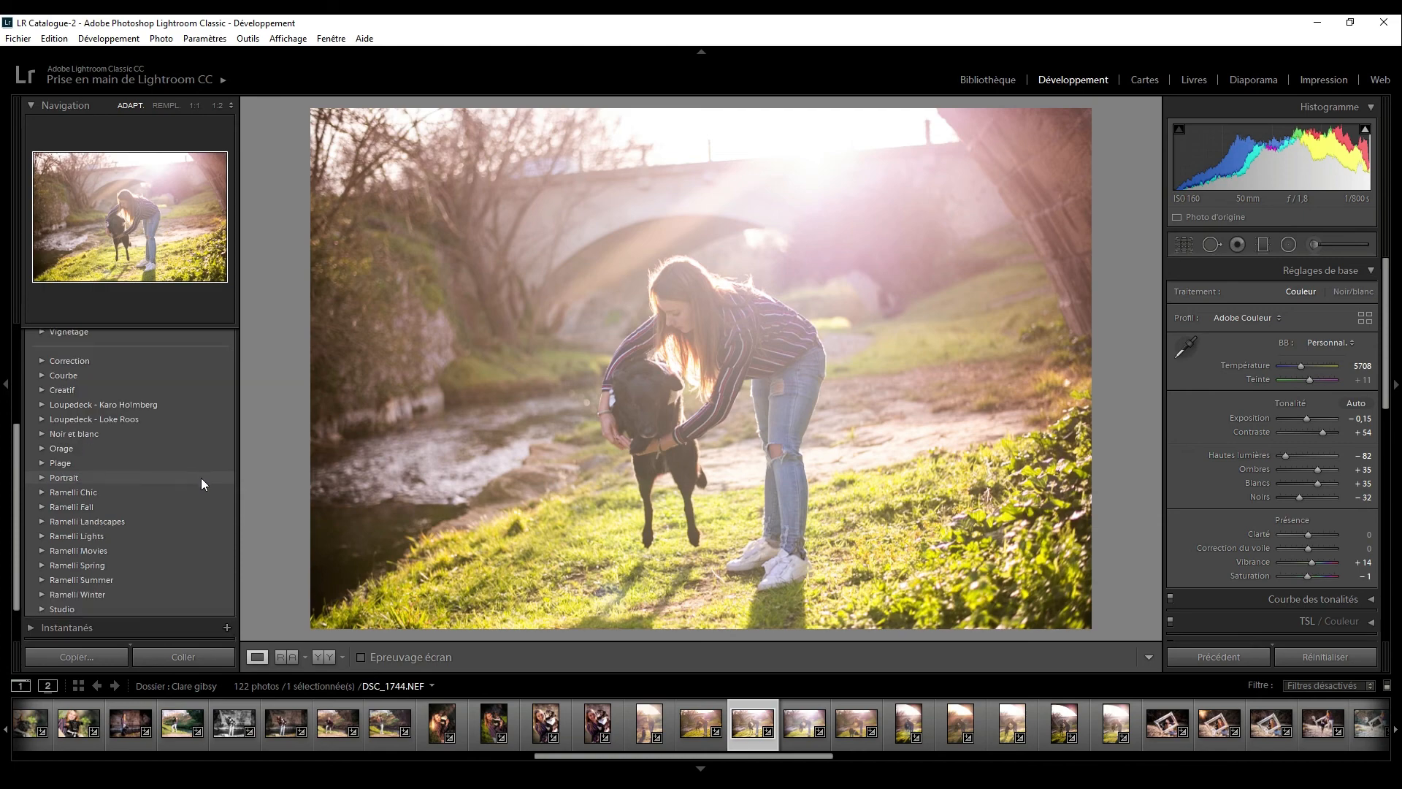
right_click(200, 478)
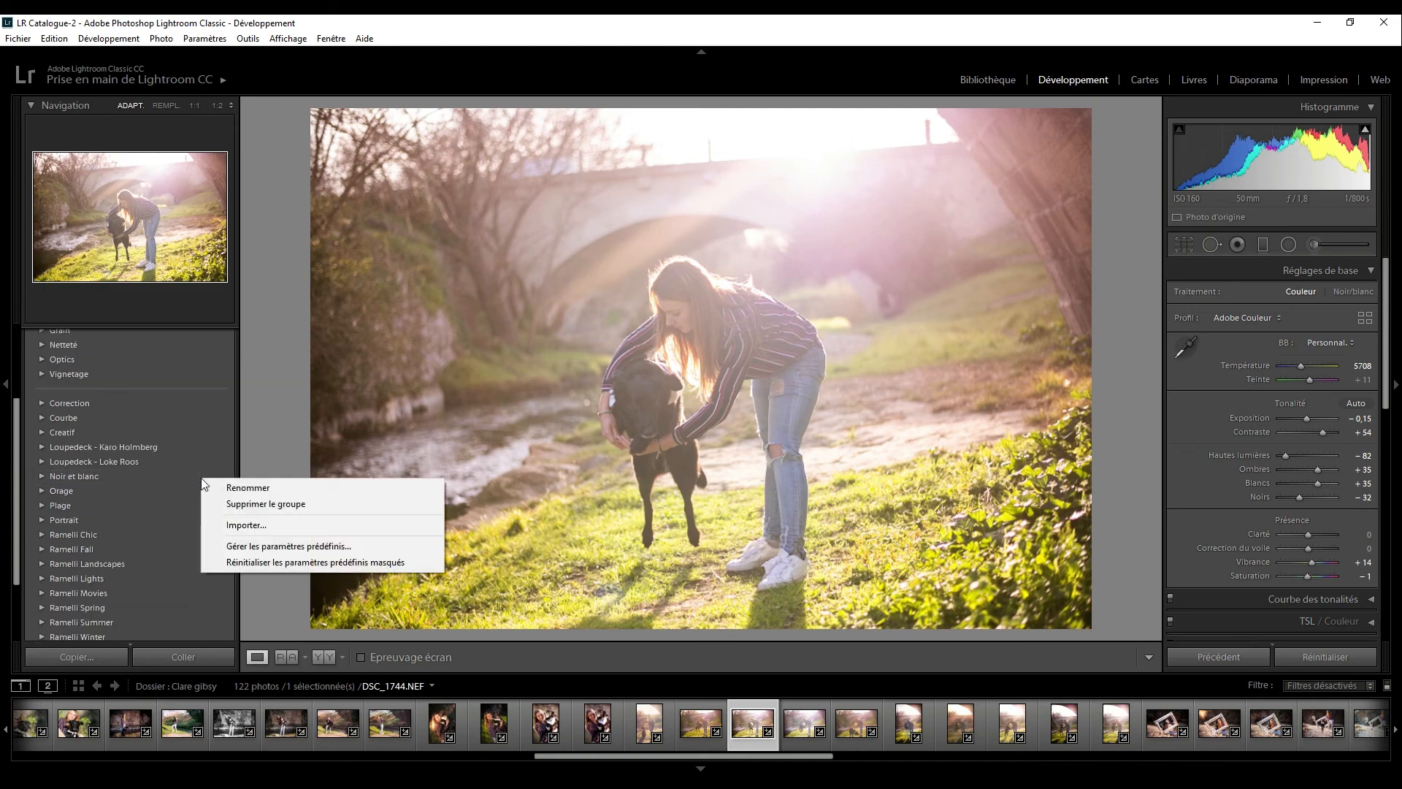
click(243, 526)
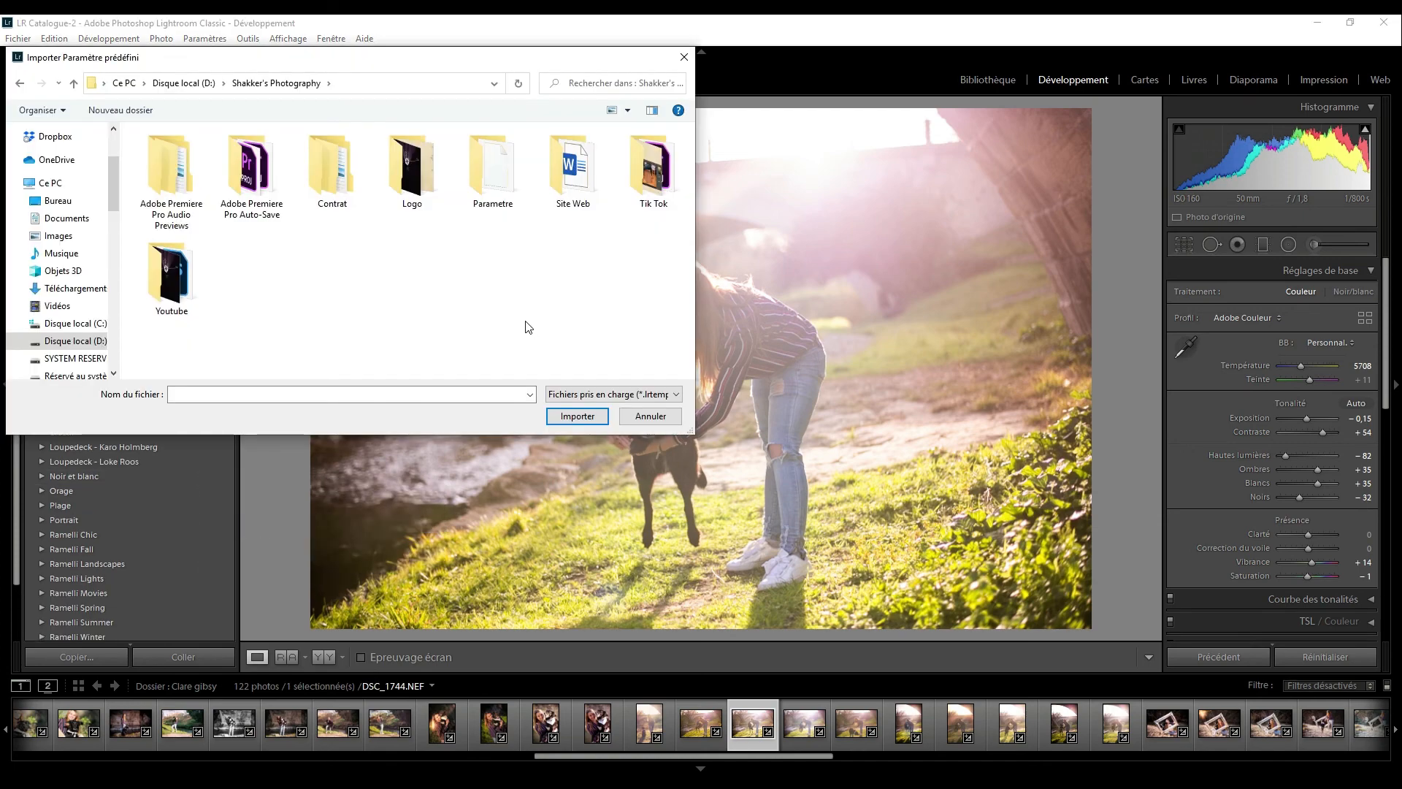
double_click(490, 180)
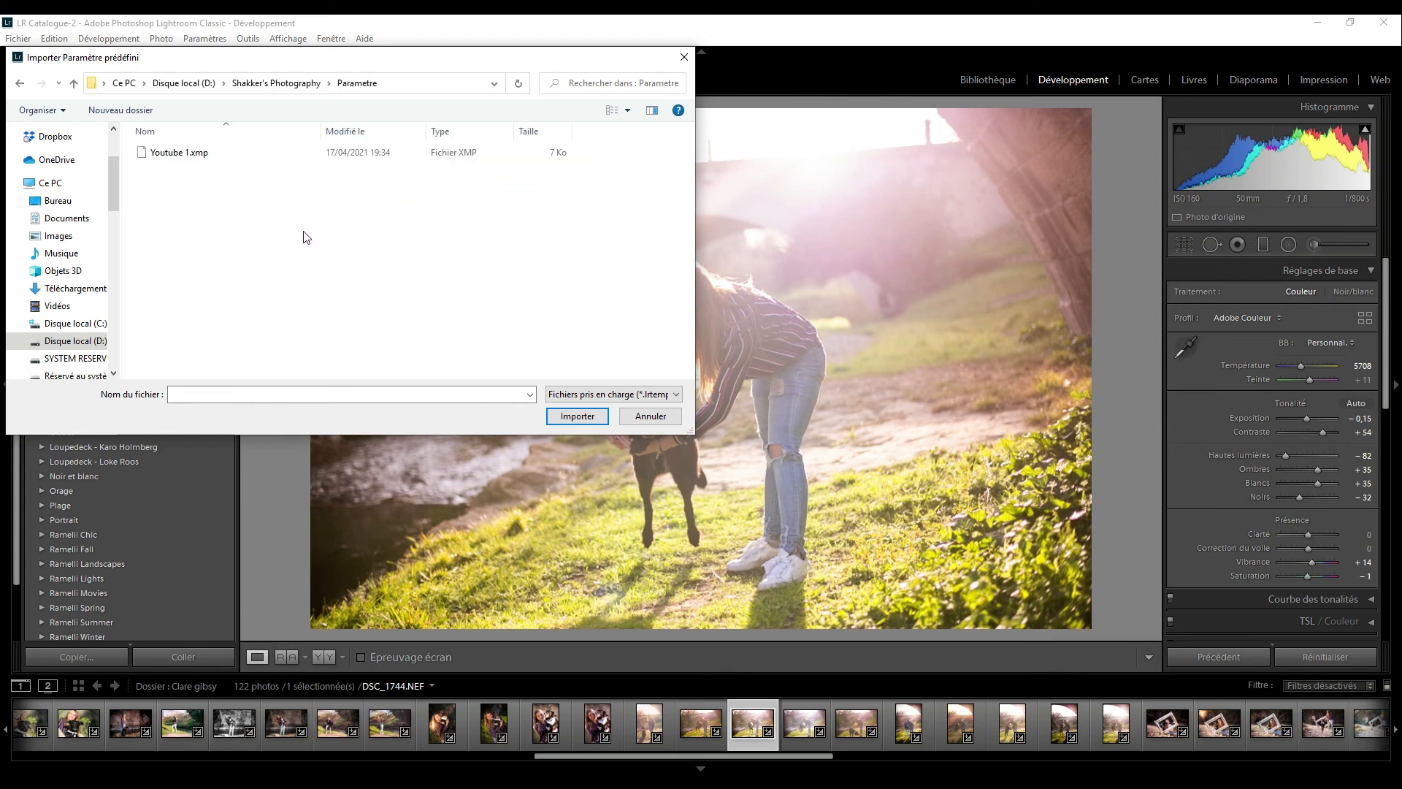
double_click(192, 153)
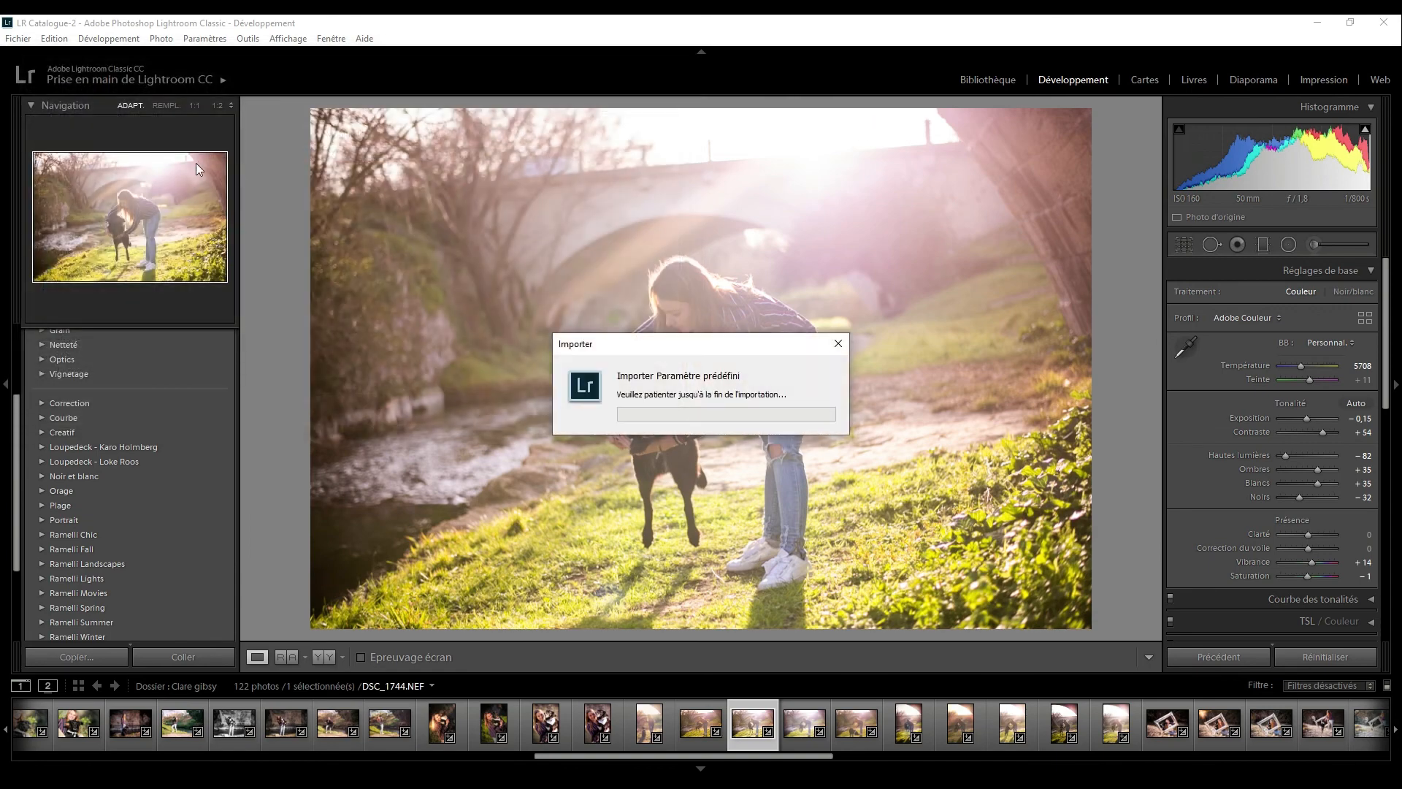